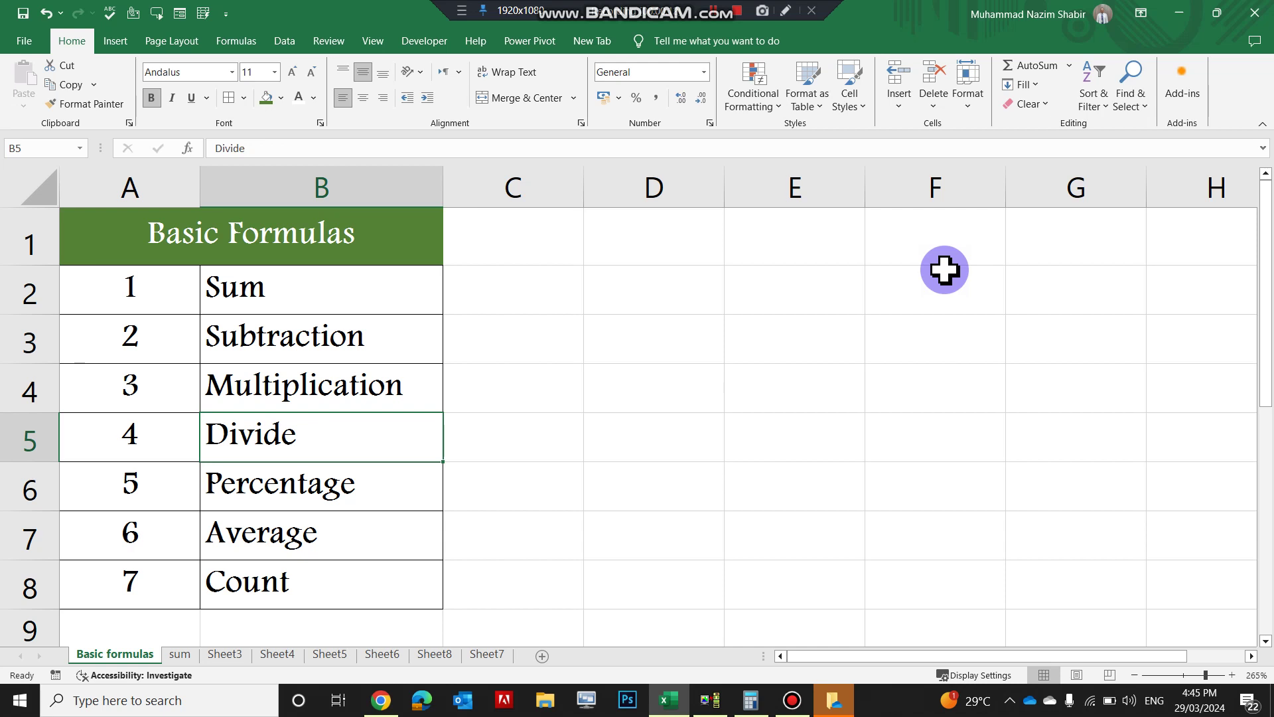
Review the Basic Formulas list and look through every practice sheet up to Sheet7, returning to the Basic formulas sheet
key("Down")
key("Down")
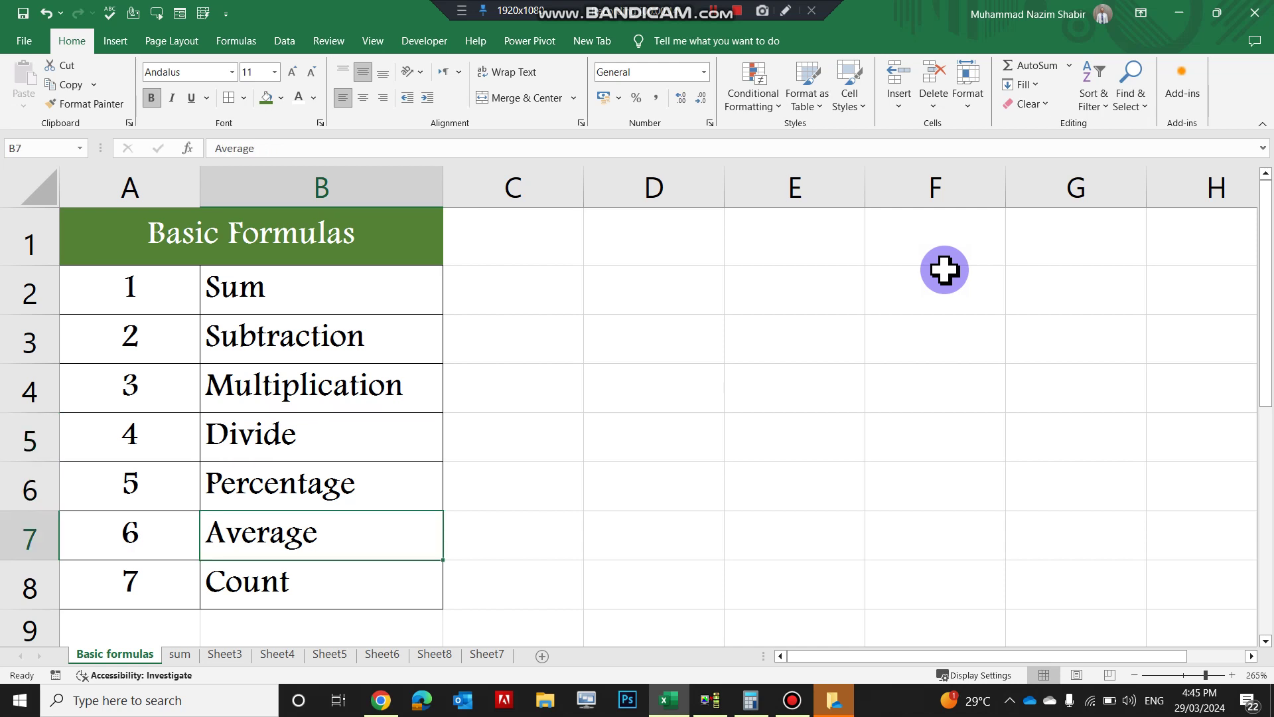
key("Down")
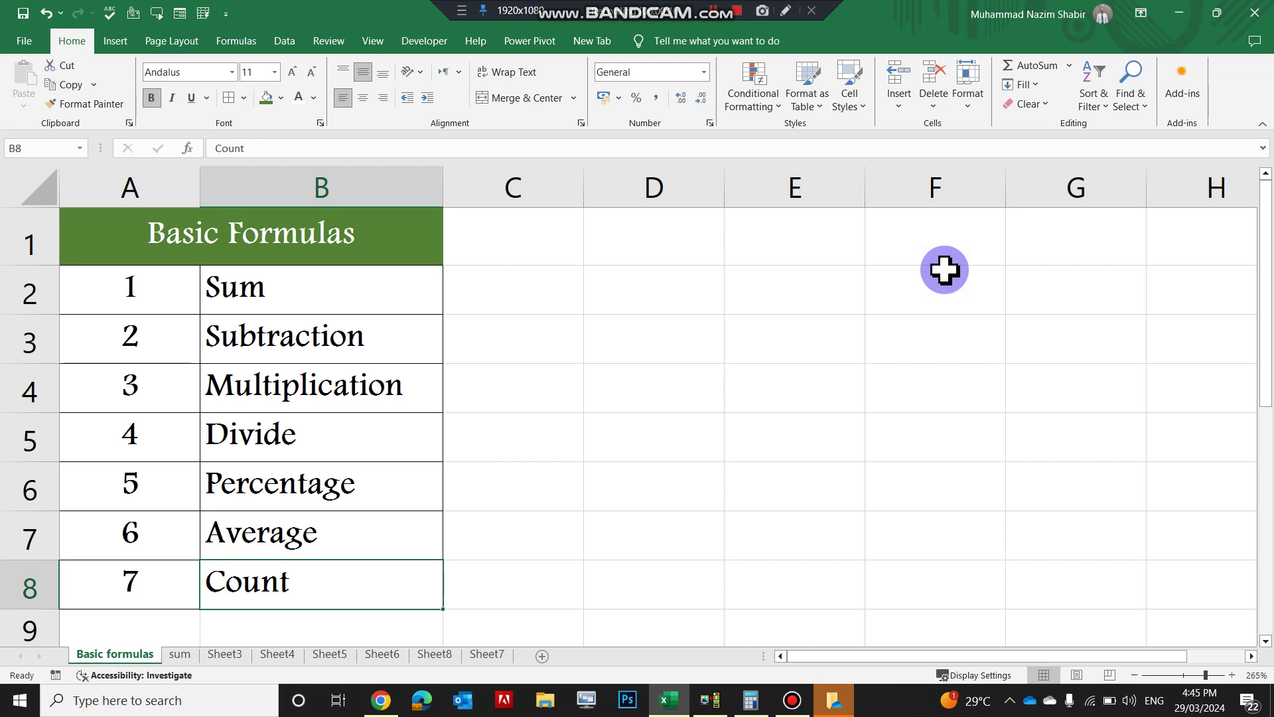
key("ctrl+Page_Down")
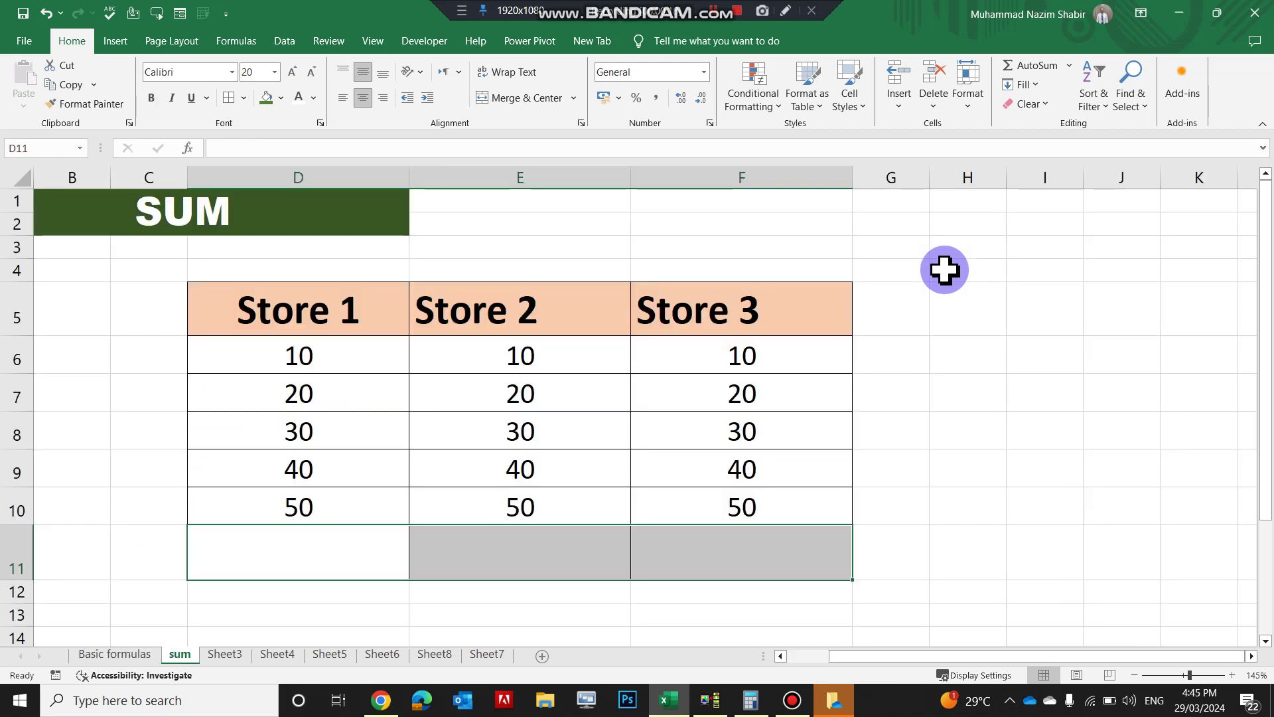
key("ctrl+Page_Down")
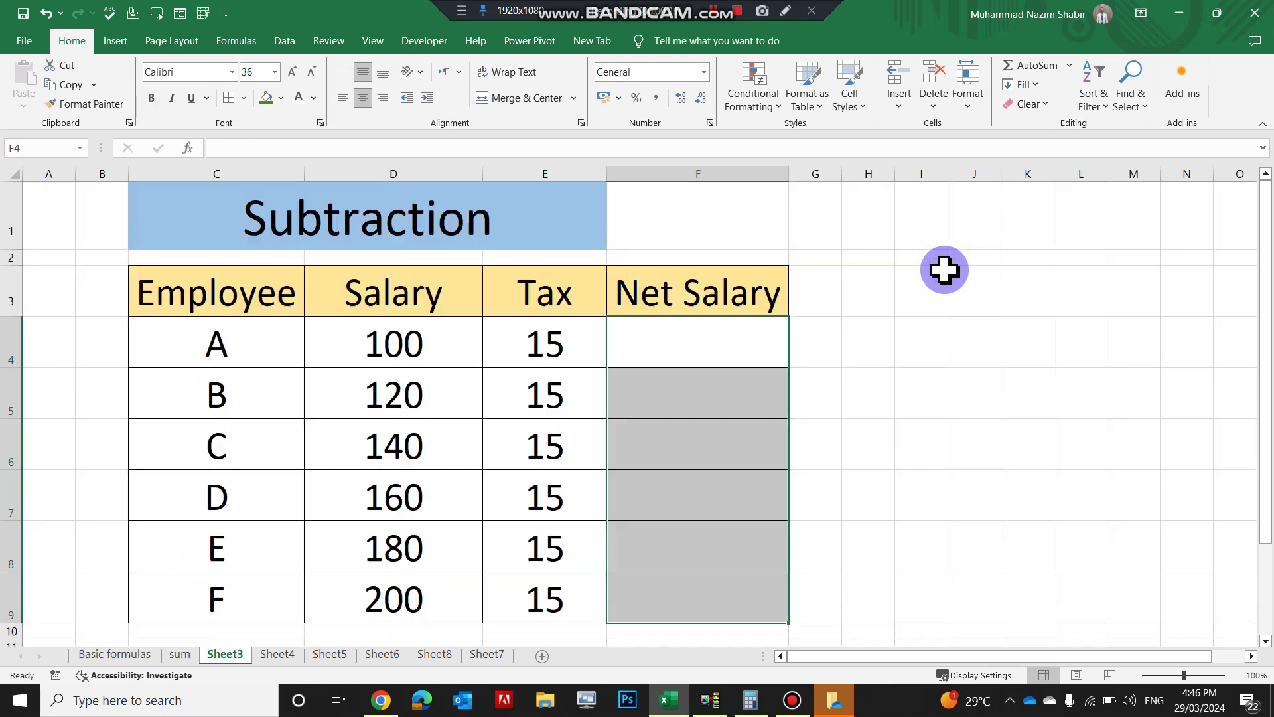
key("ctrl+Page_Down")
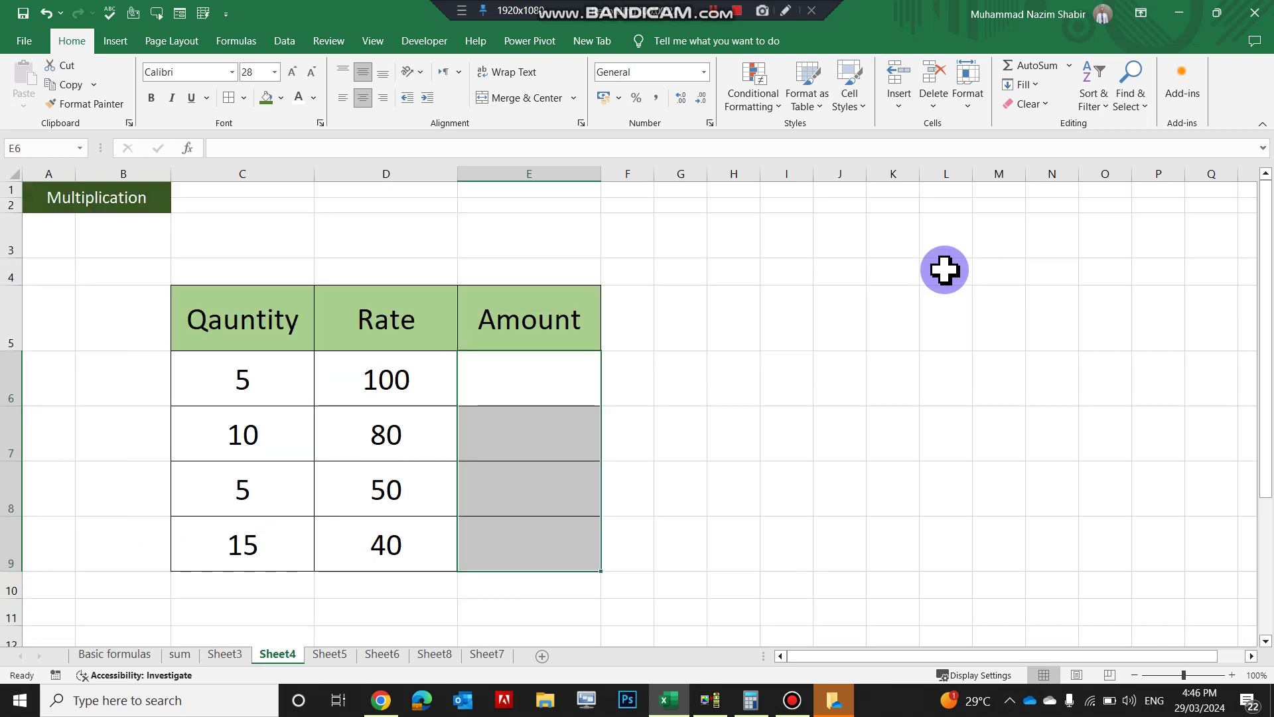
key("ctrl+Page_Down")
key("ctrl+Page_Down")
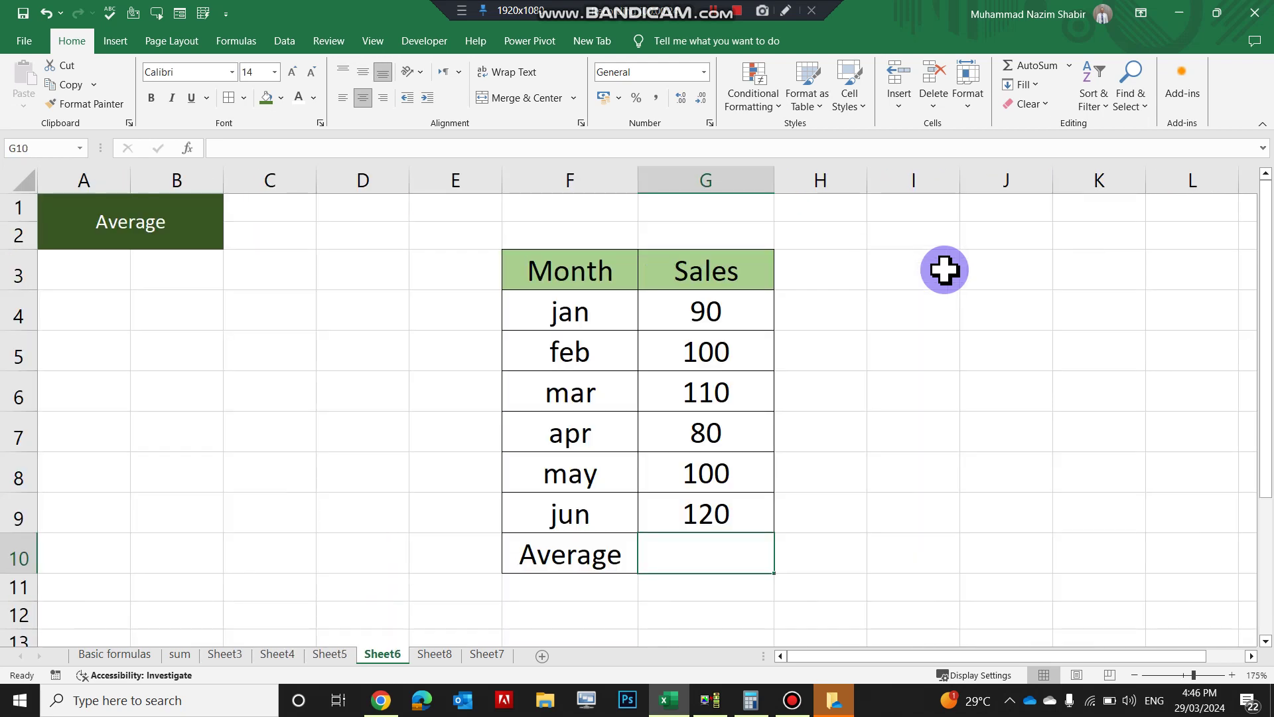
key("ctrl+Page_Down")
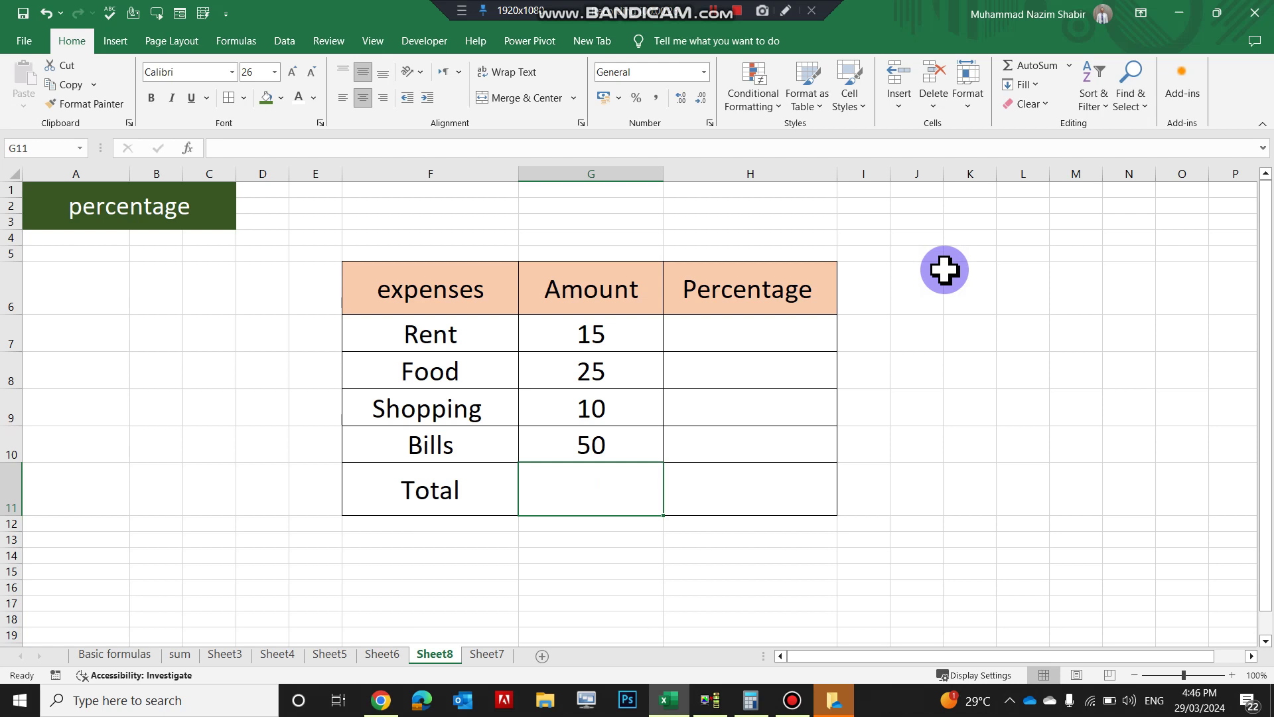
key("ctrl+Page_Down")
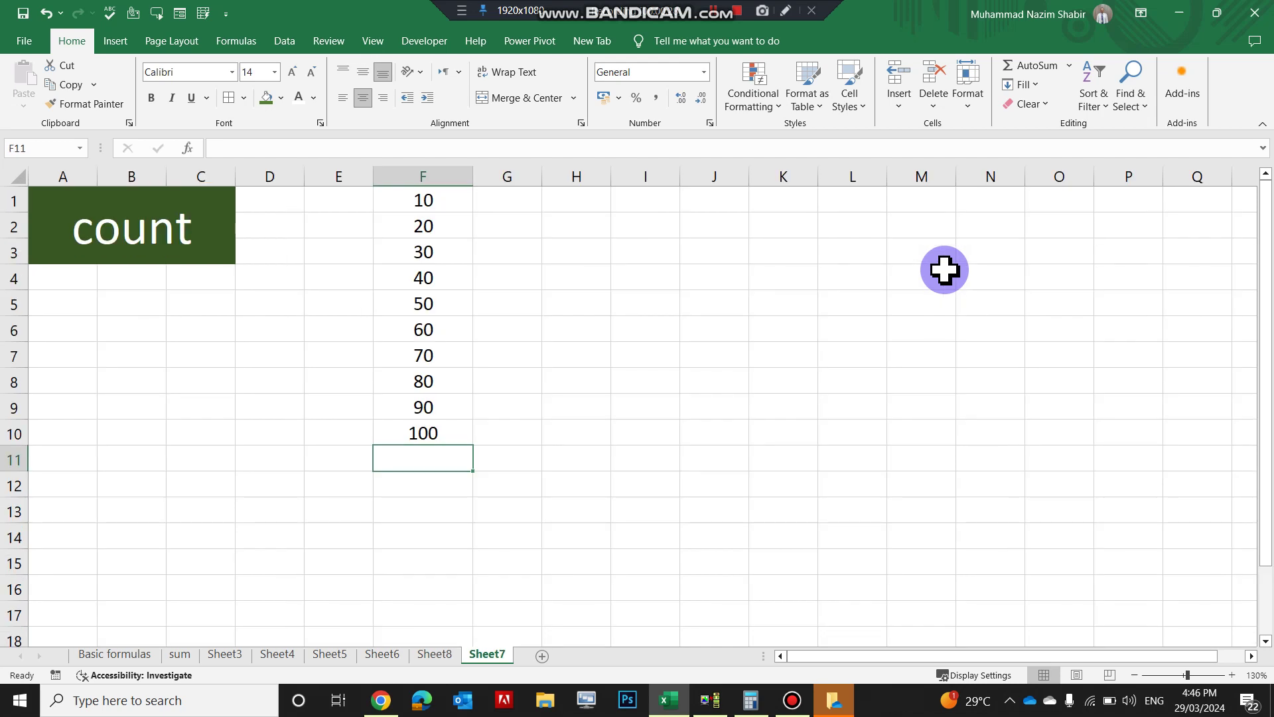
key("ctrl+Page_Up")
key("ctrl+Page_Up")
key("ctrl+Page_Up")
key("ctrl+Page_Up")
key("ctrl+Page_Up")
key("ctrl+Page_Up")
key("ctrl+Page_Up")
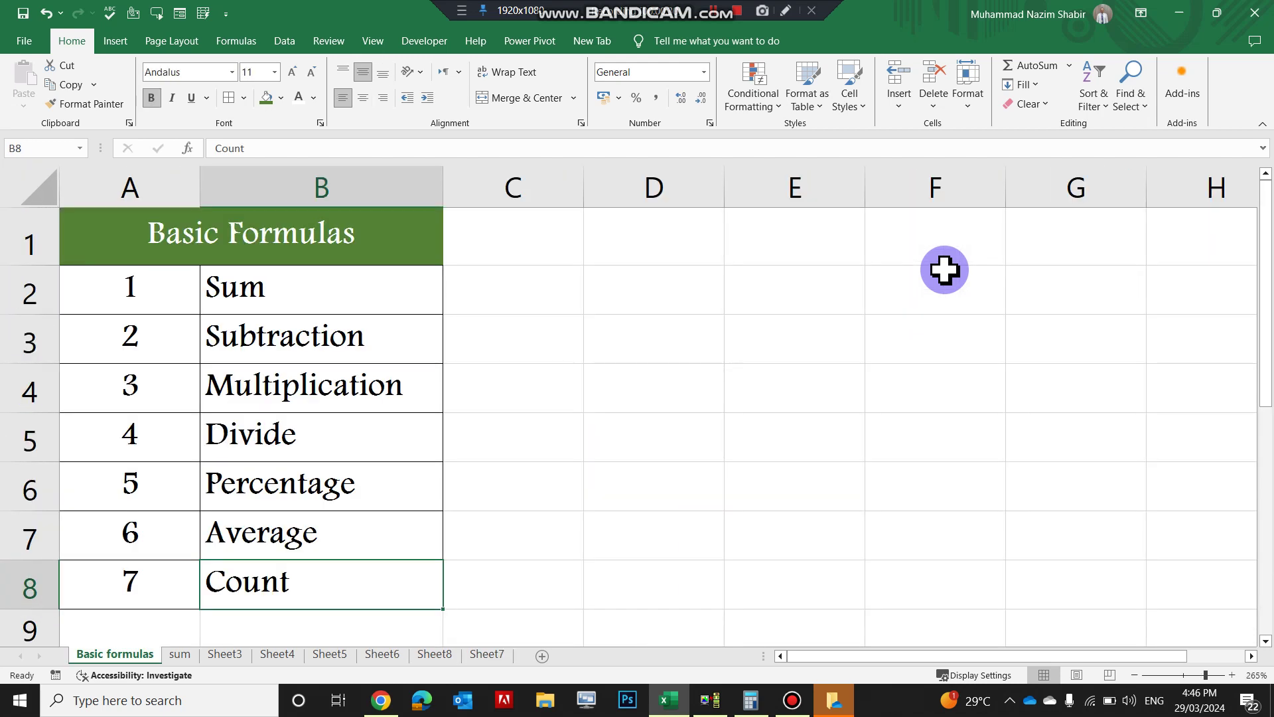
On the sum sheet, total the Store 1 column in D11 with the formula =SUM(D6:D10)
key("ctrl+Page_Down")
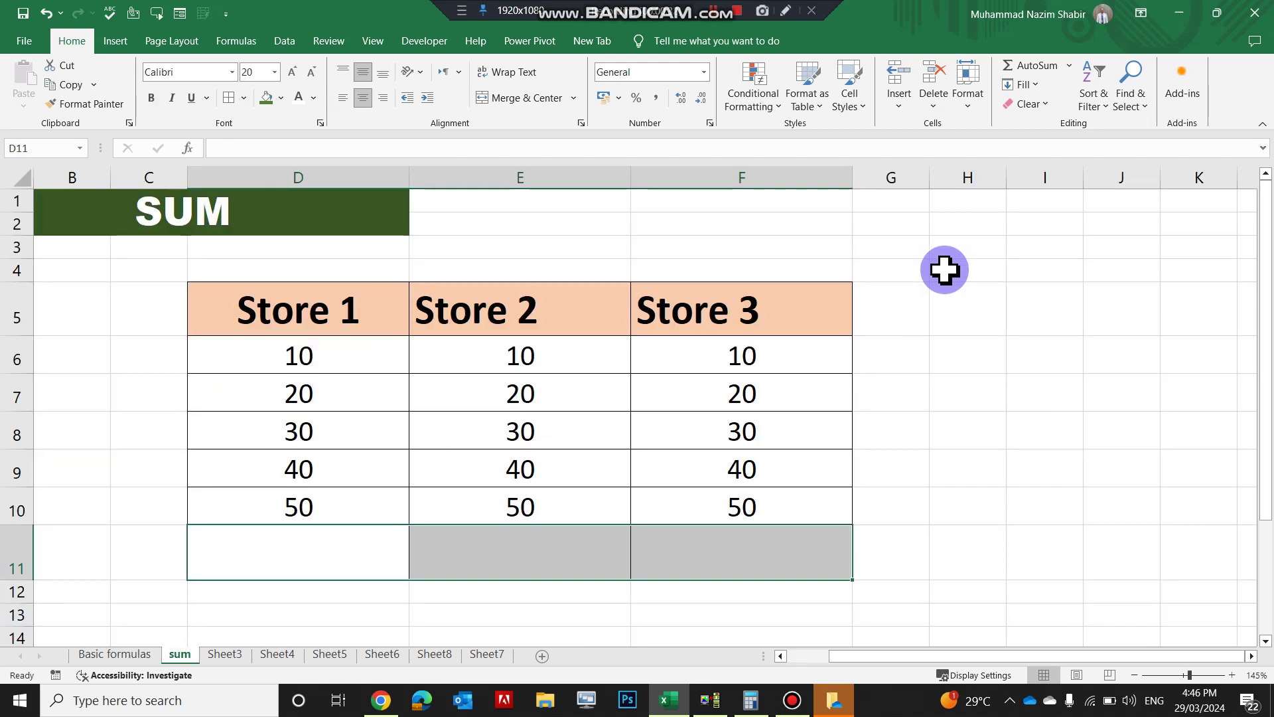
key("shift+Left")
key("shift+Left")
key("Left")
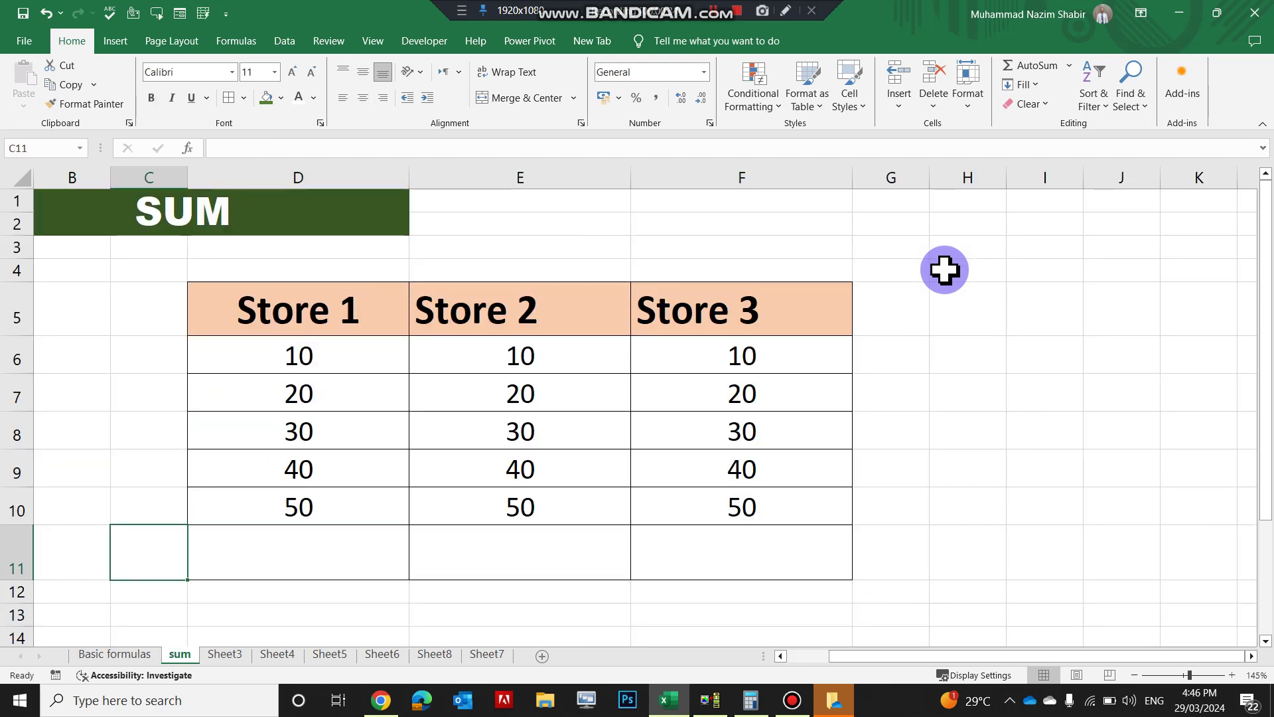
key("Right")
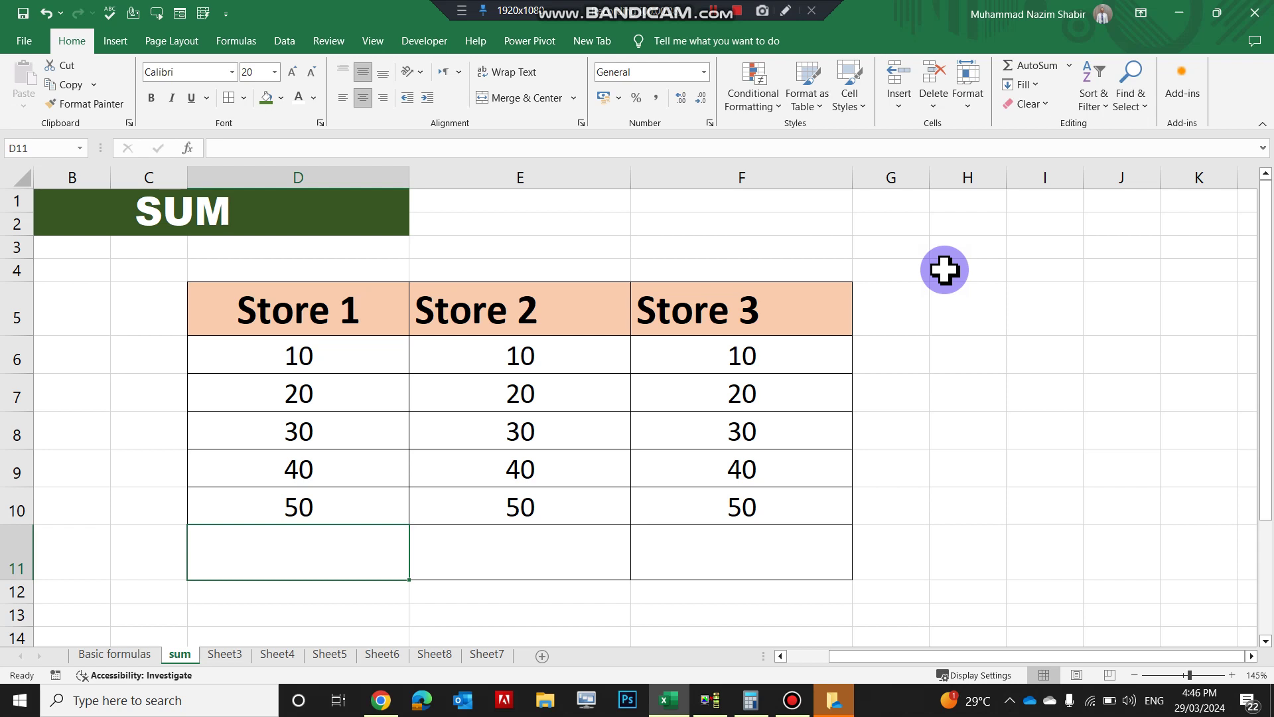
type("=sum")
key("Tab")
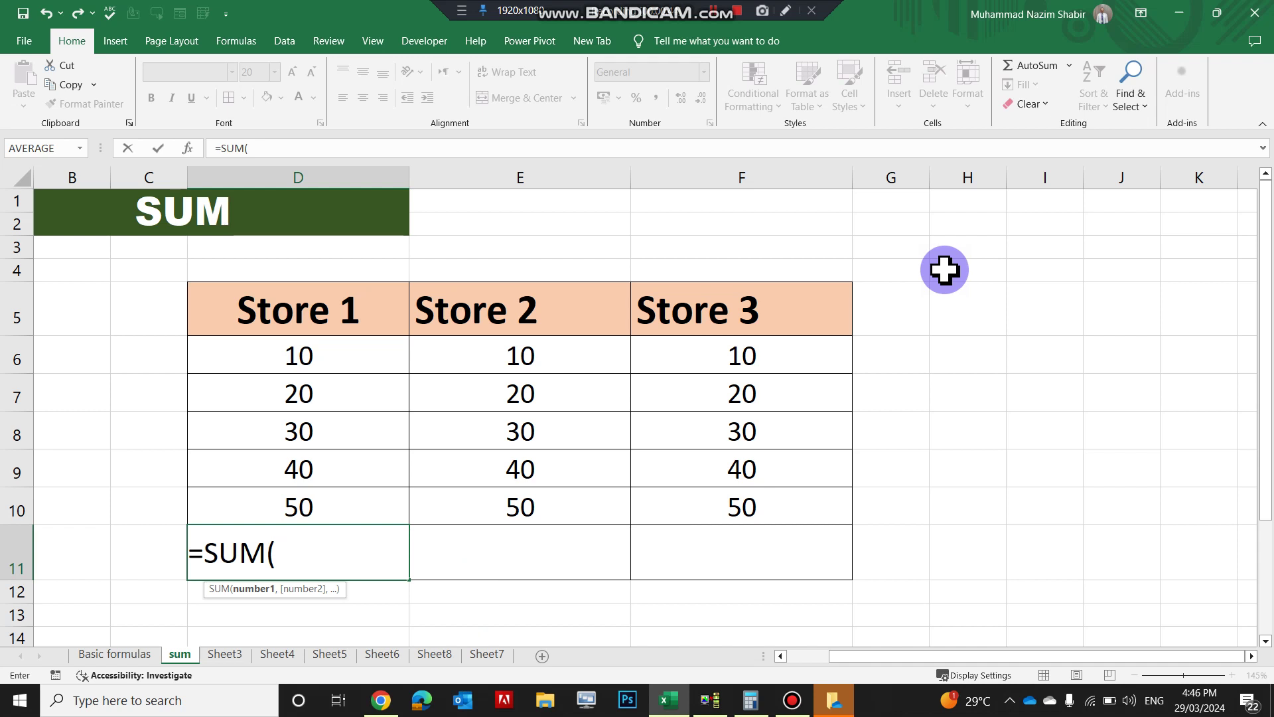
key("Up")
key("shift+Up")
key("shift+Up")
key("shift+Up")
key("shift+Up")
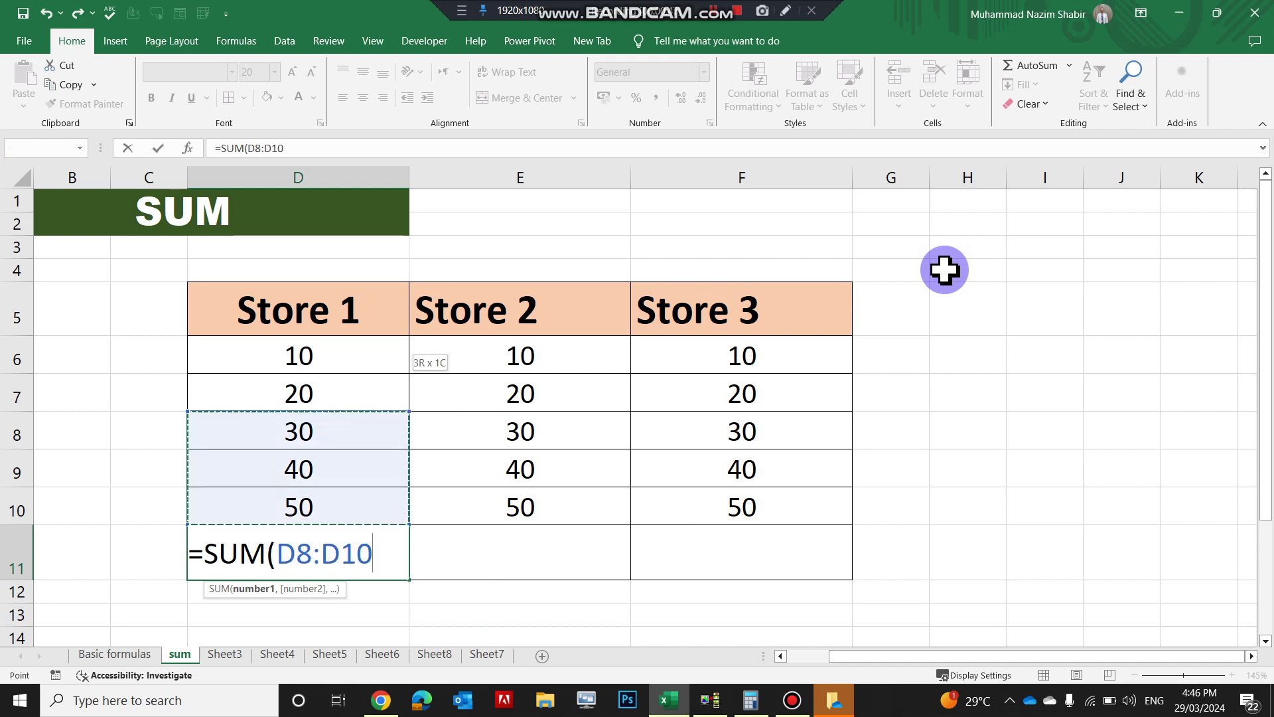
key("Return")
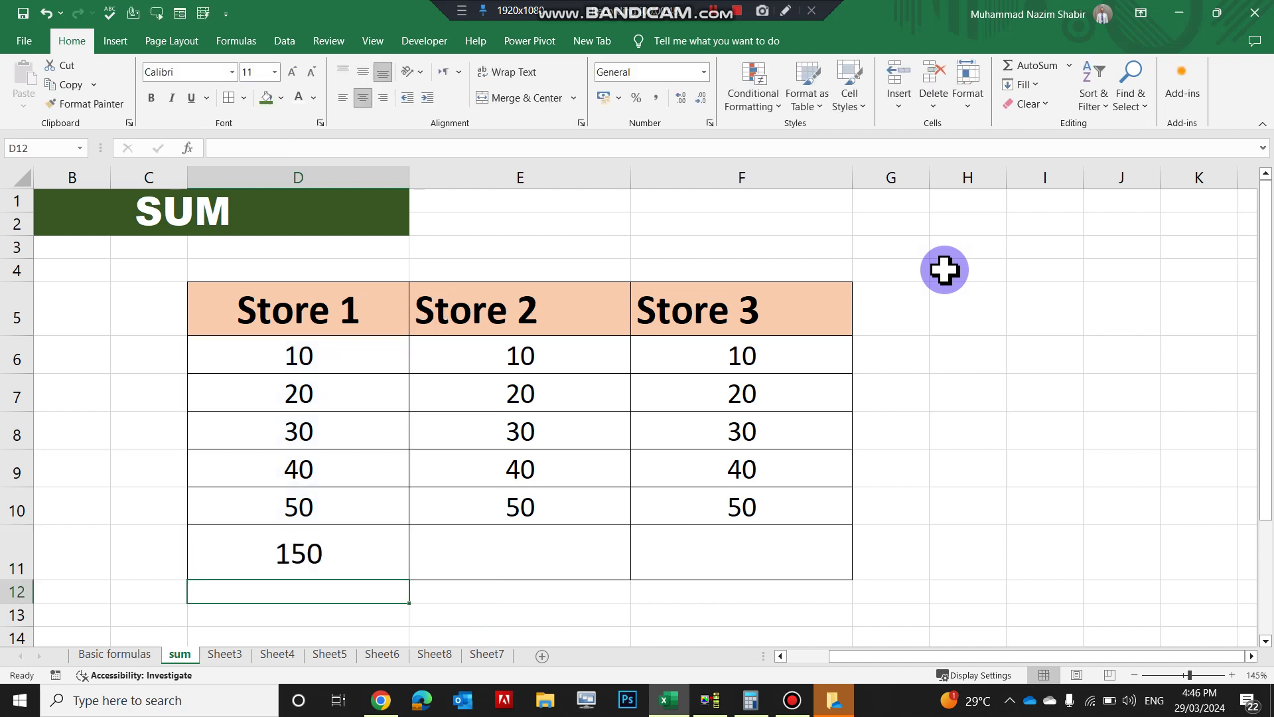
Total the Store 2 column in E11 using AutoSum over E6:E10
key("Up")
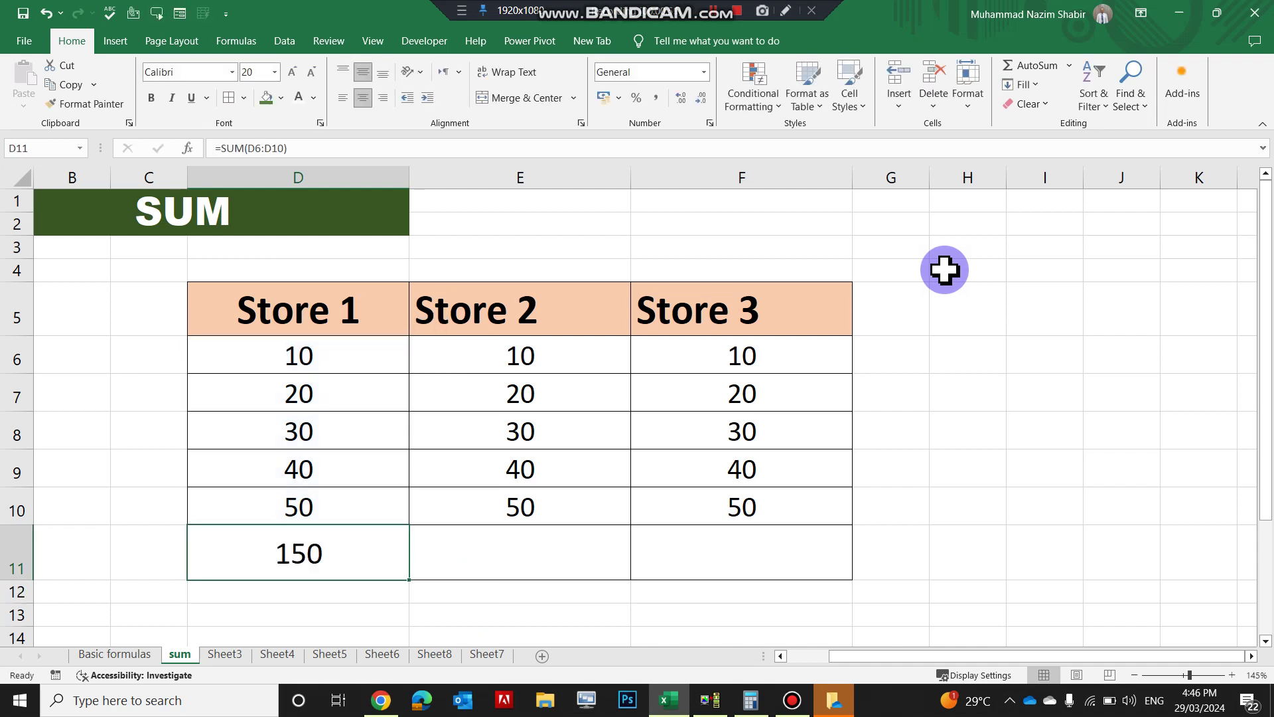
key("Right")
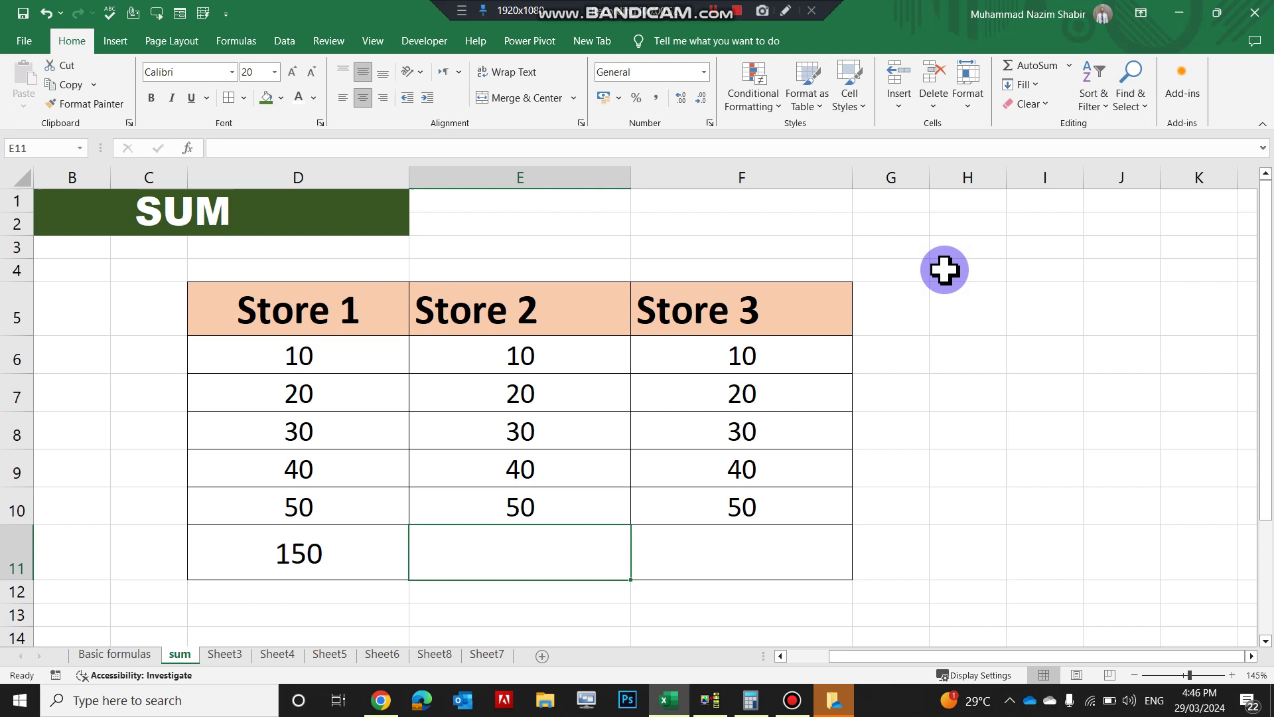
left_click(1040, 68)
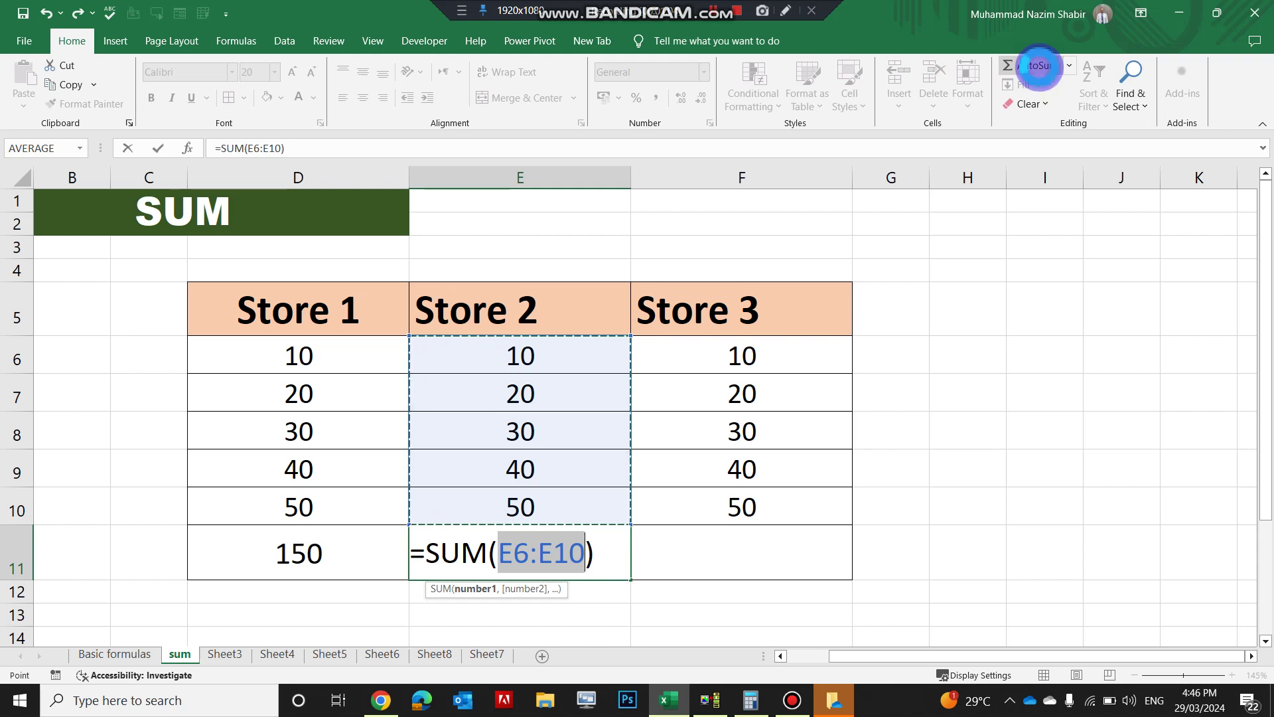
key("Return")
key("Up")
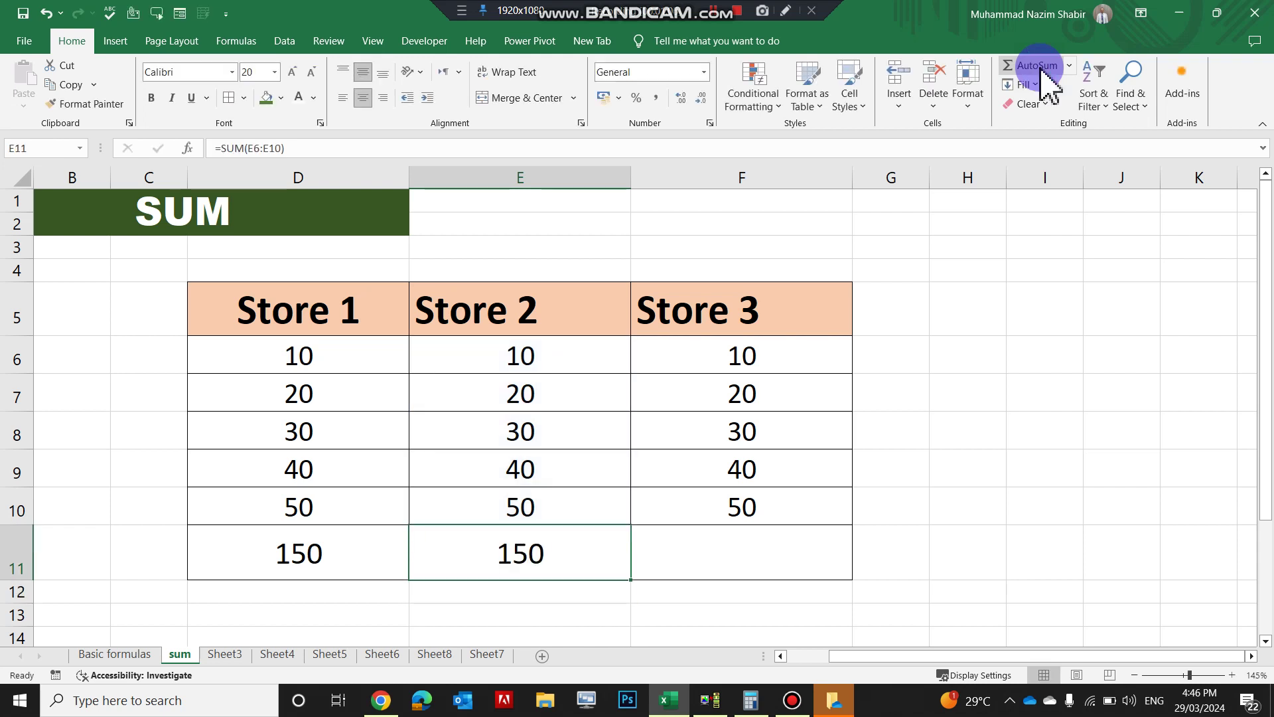
Total the Store 3 column in F11 by adding the individual cells with =F6+F7+F8+F9+F10
key("Right")
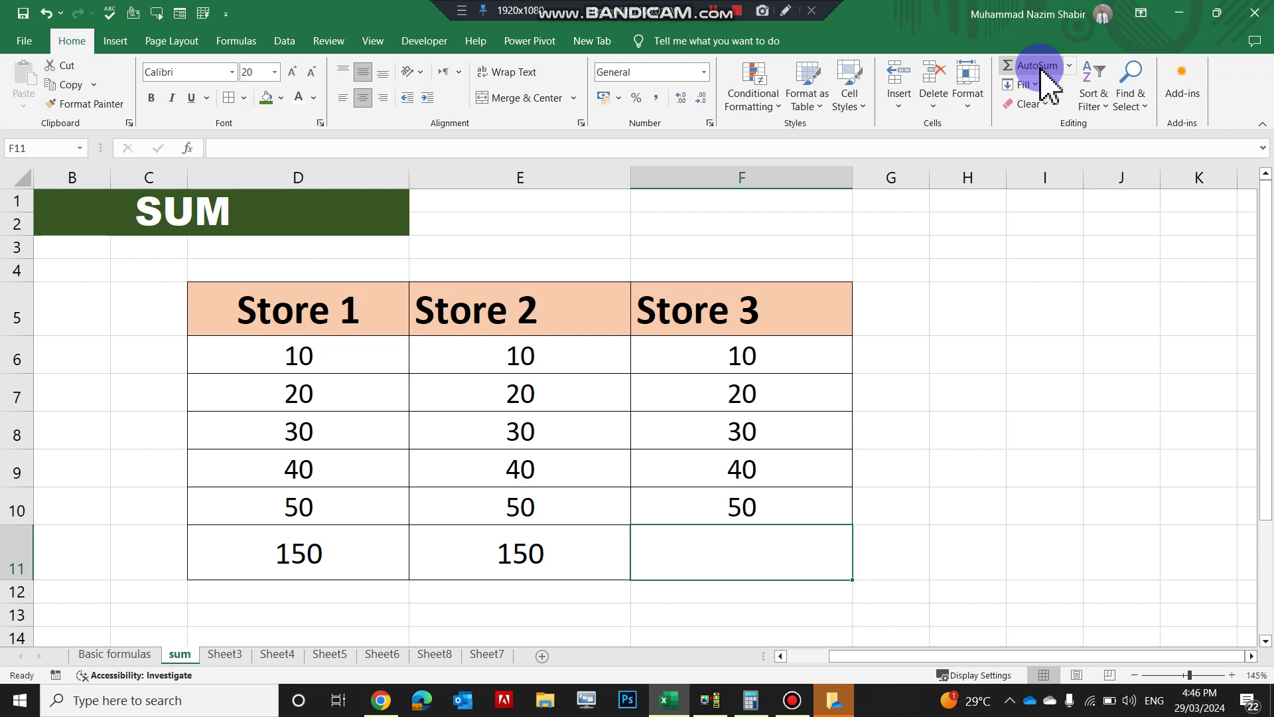
type("=")
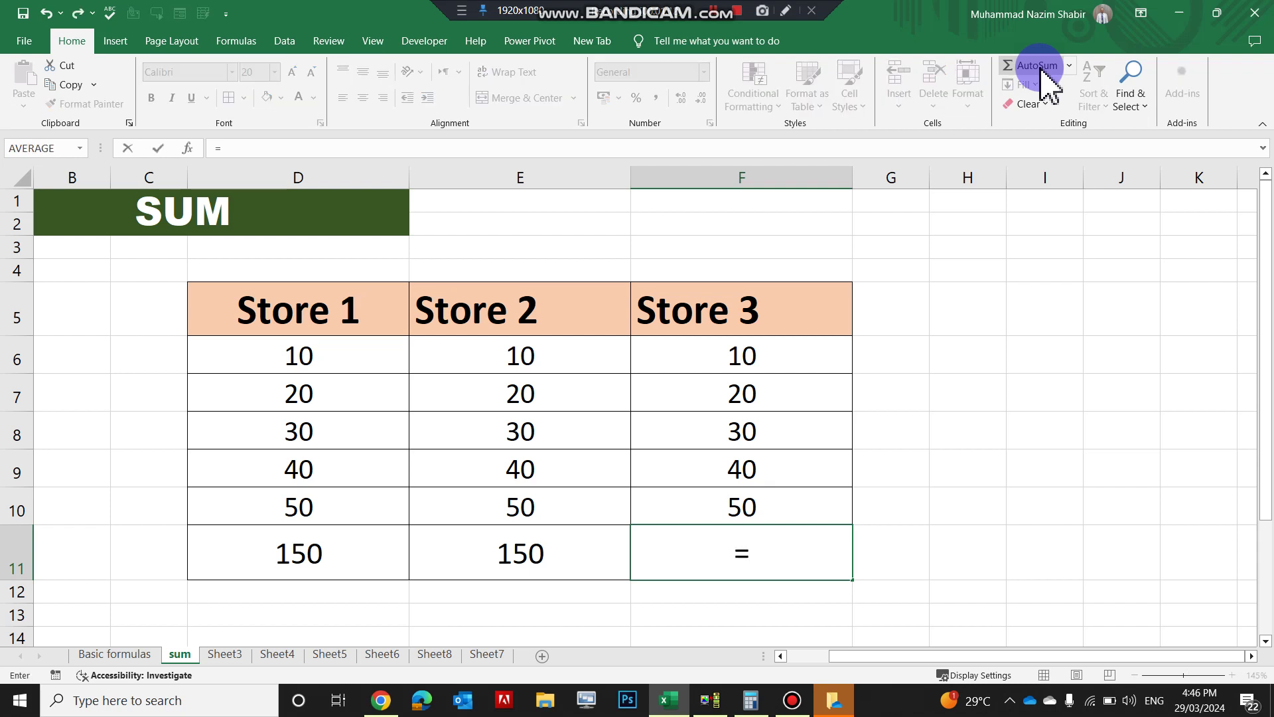
left_click(819, 350)
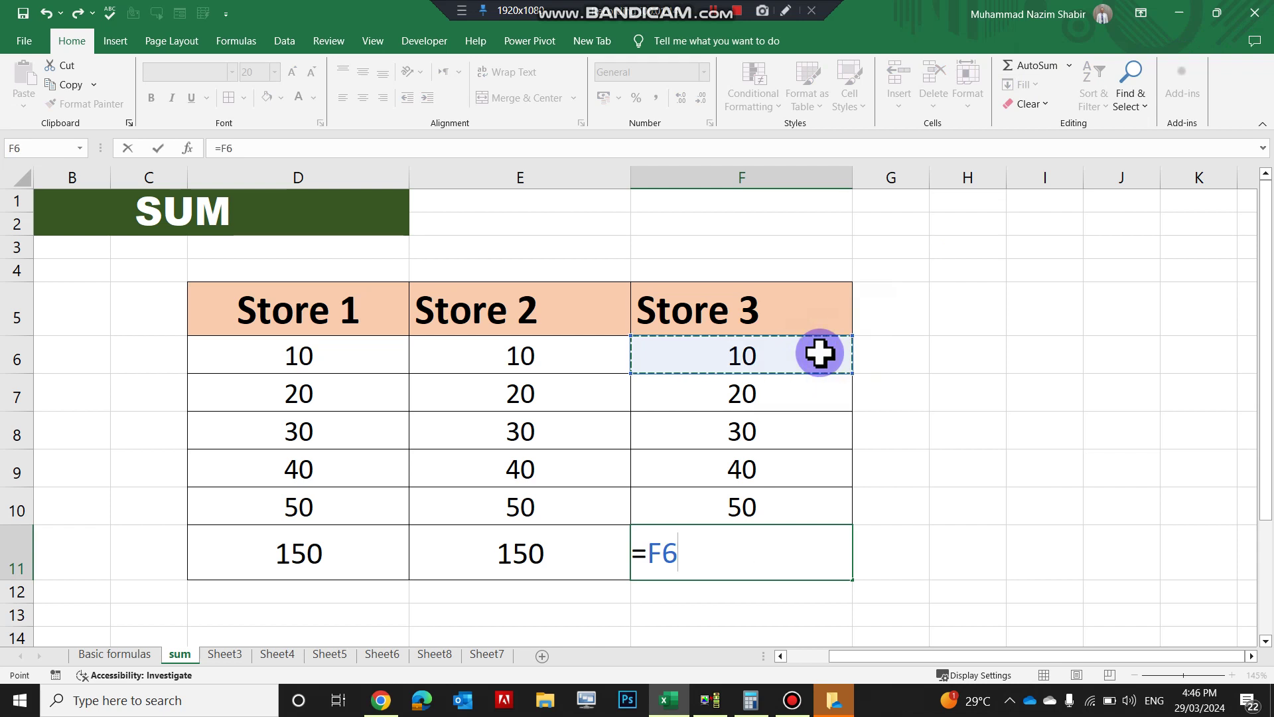
type("+")
left_click(808, 397)
type("+")
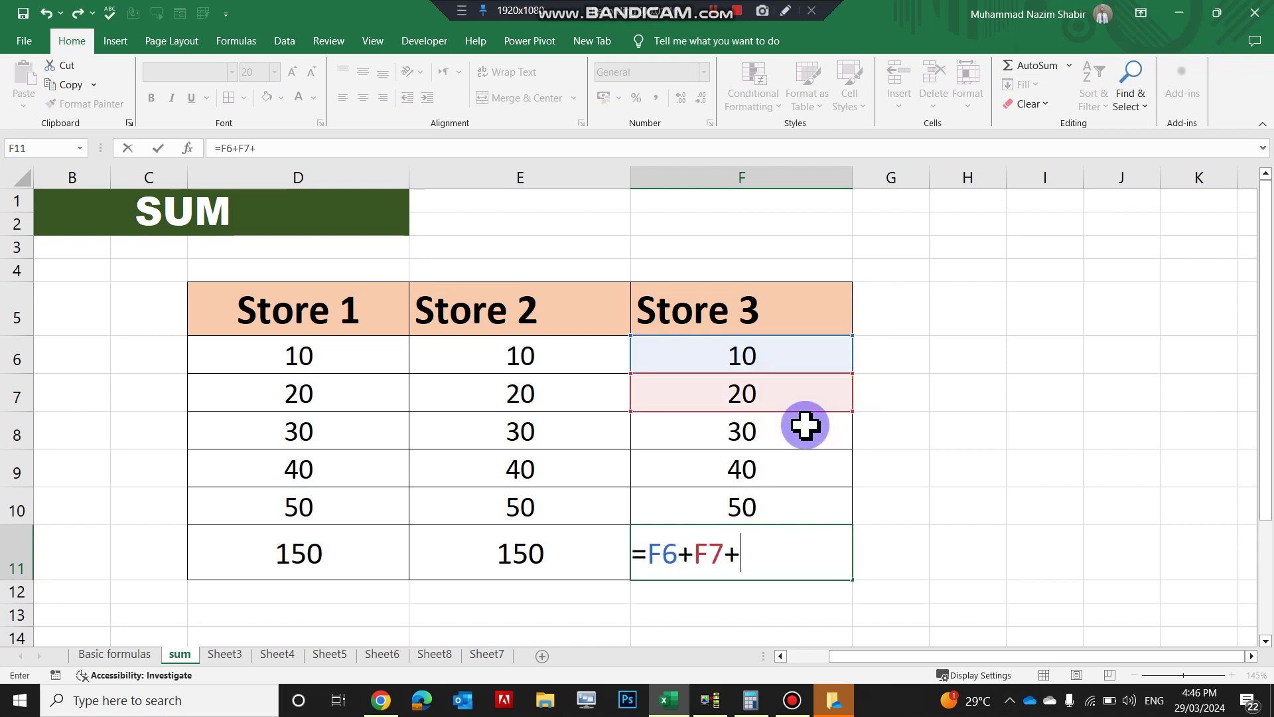
left_click(806, 424)
type("+")
left_click(814, 478)
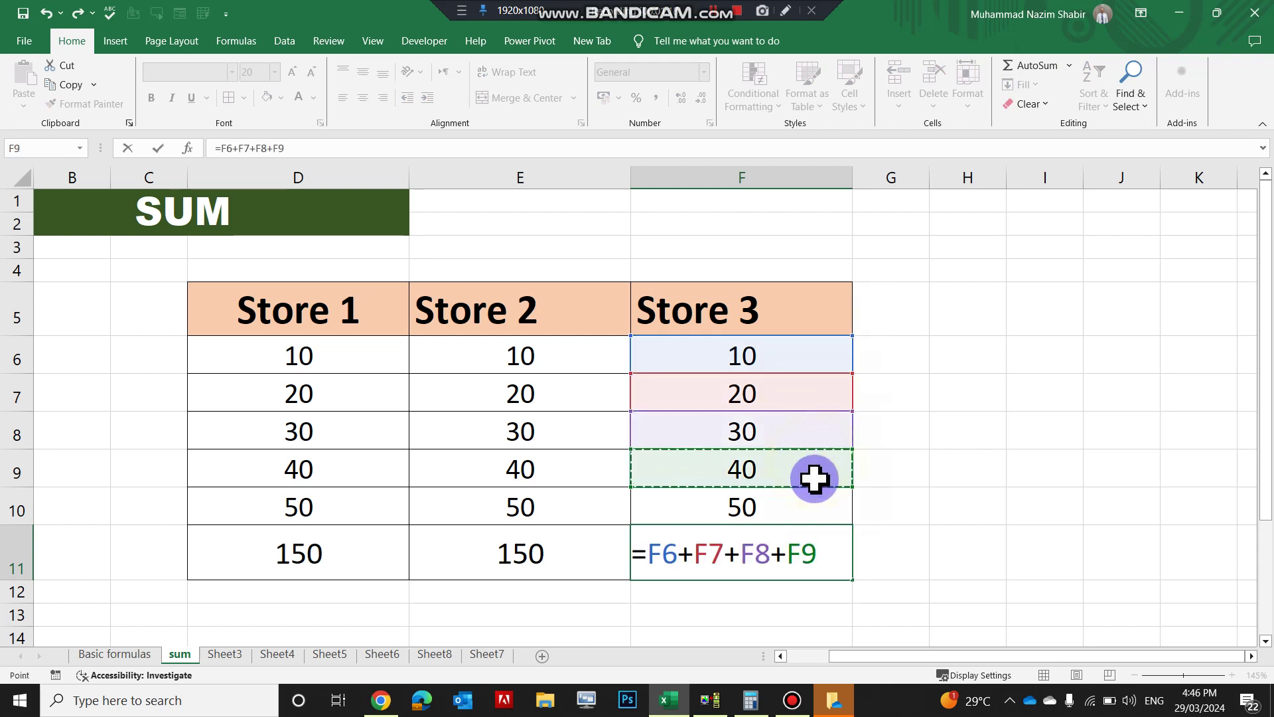
type("+")
left_click(801, 508)
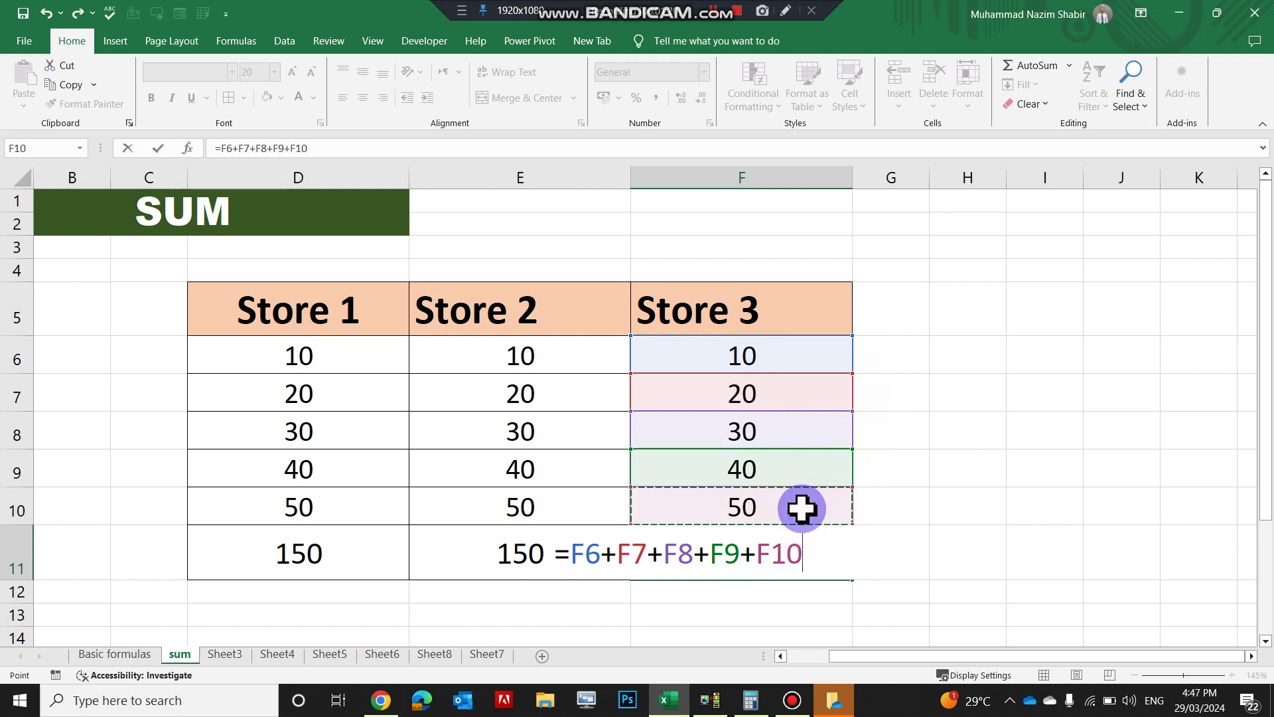
key("Return")
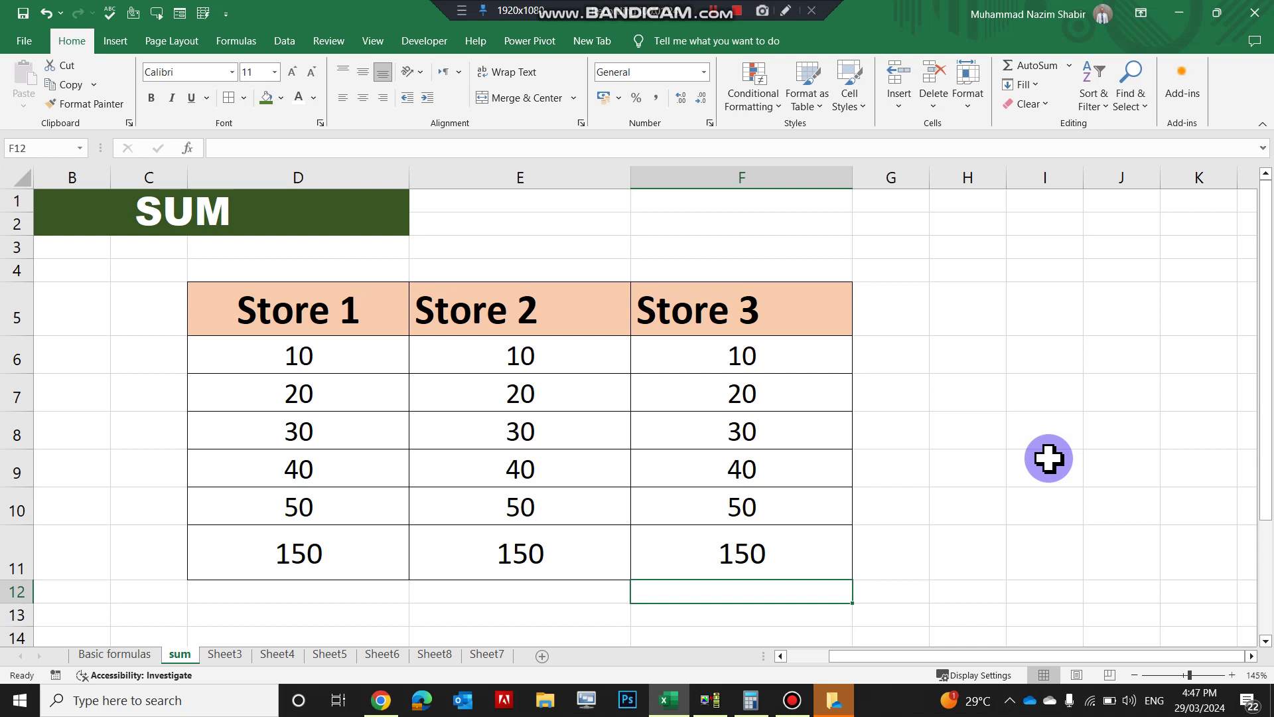
Open Sheet3 and examine the Employee, Salary and Tax entries of the Subtraction table
key("ctrl+Page_Down")
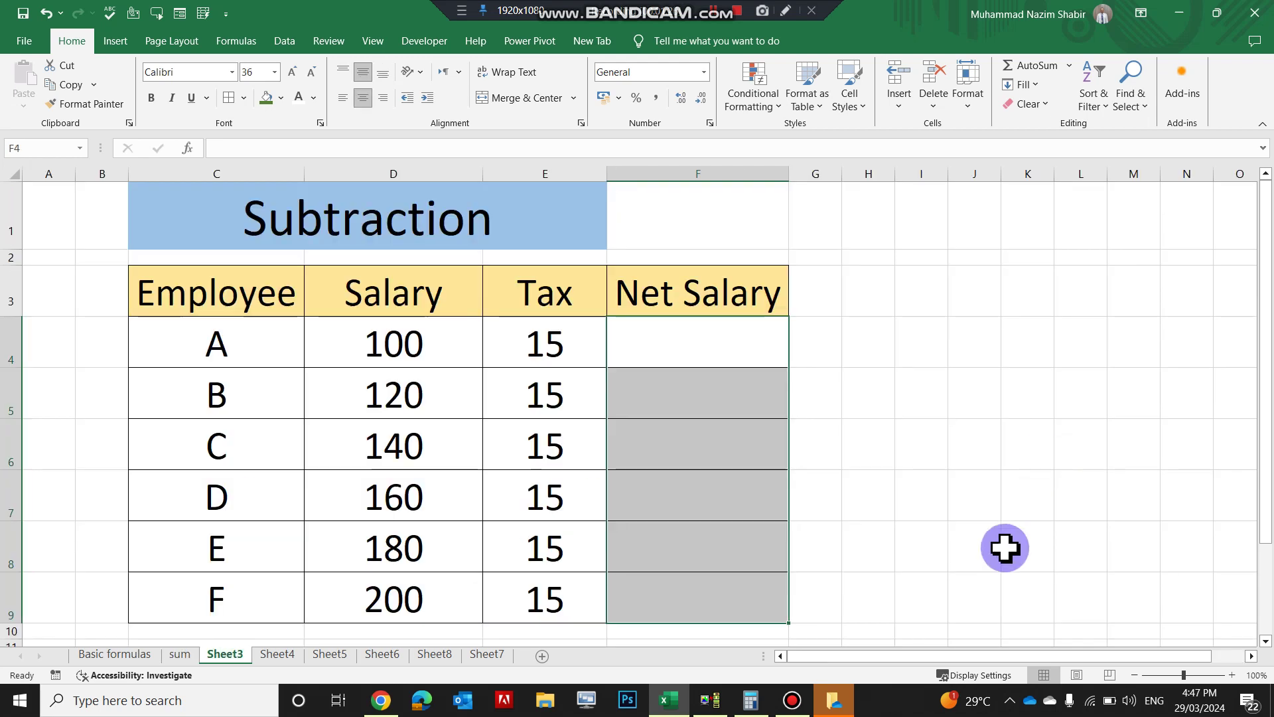
left_click(697, 344)
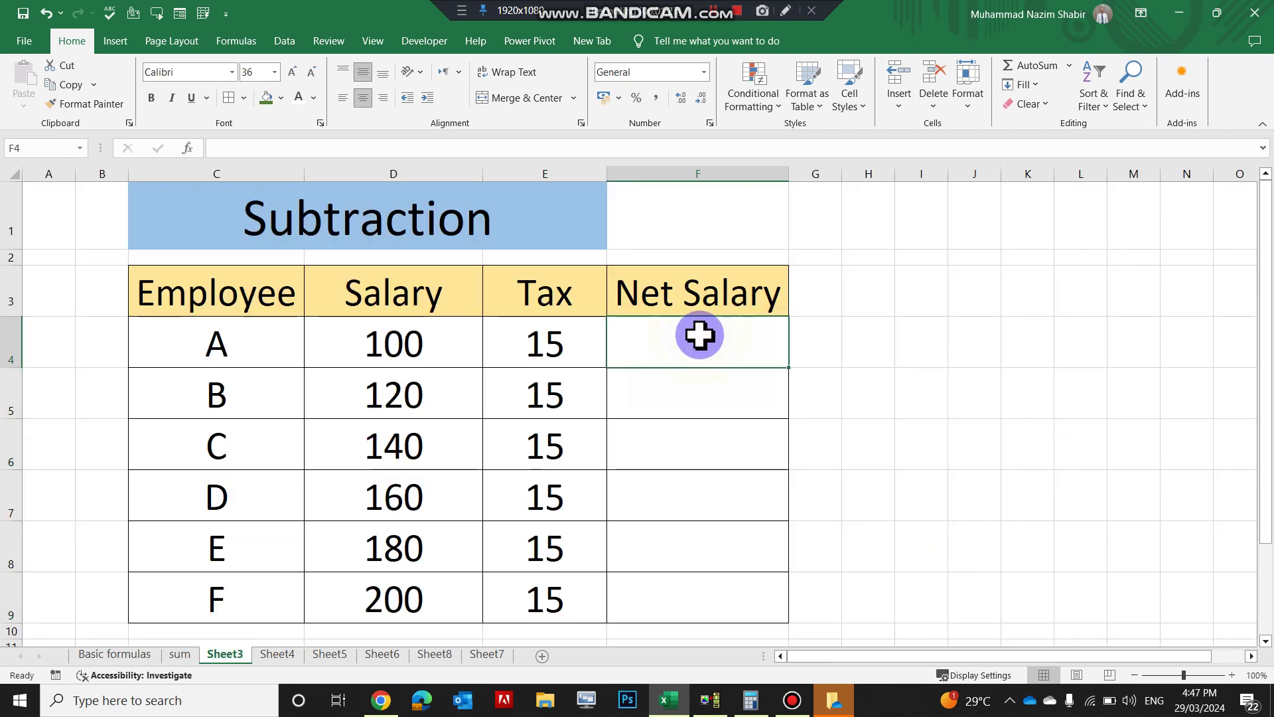
left_click(282, 331)
left_click_drag(282, 331, 273, 398)
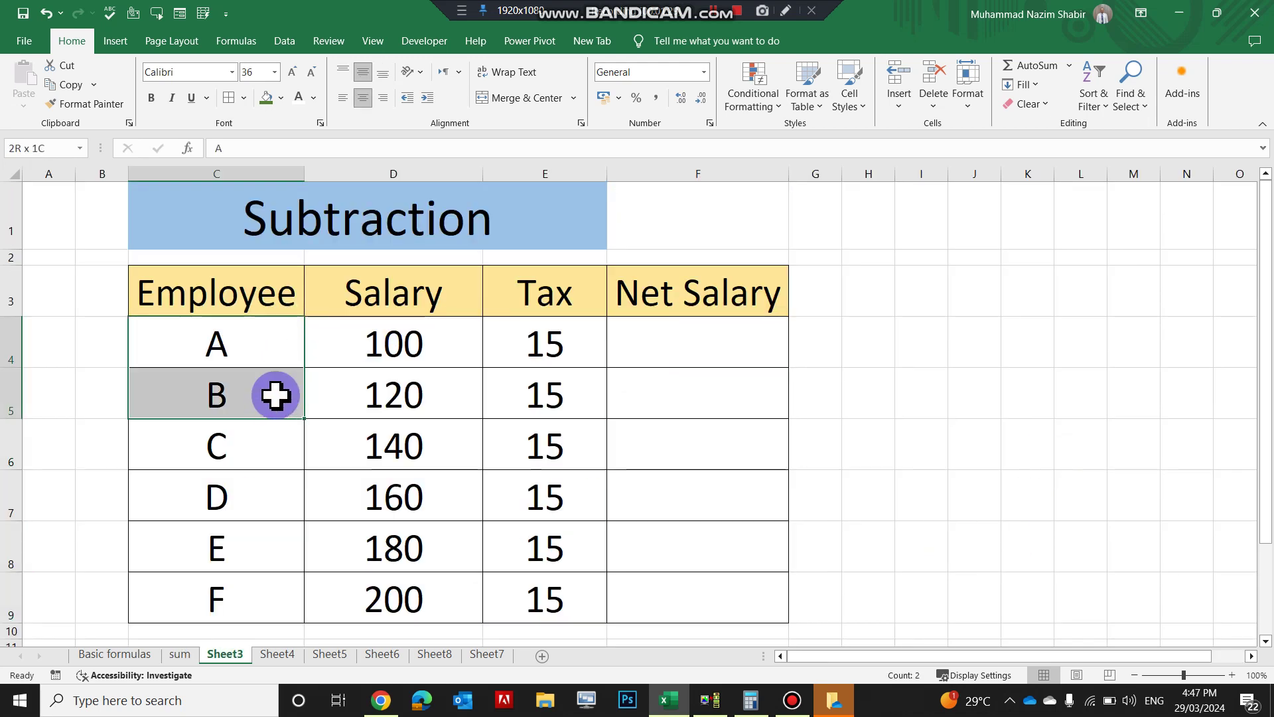
left_click(389, 345)
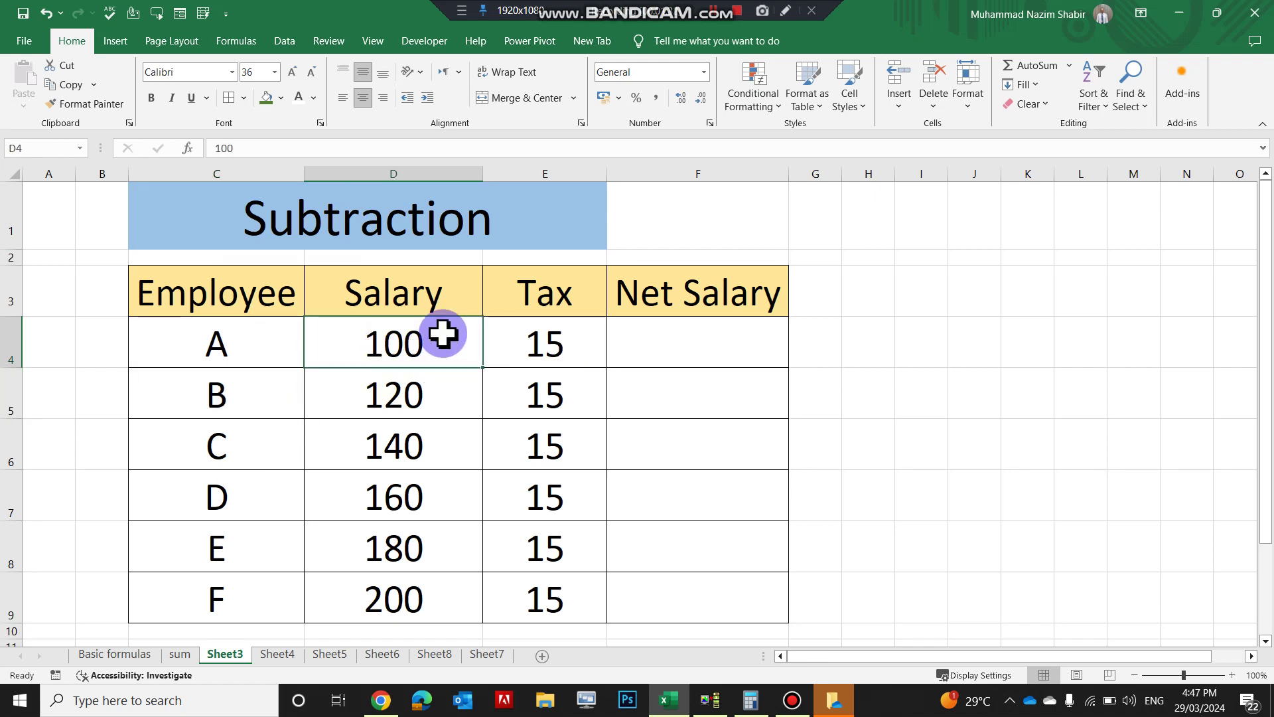
left_click(563, 345)
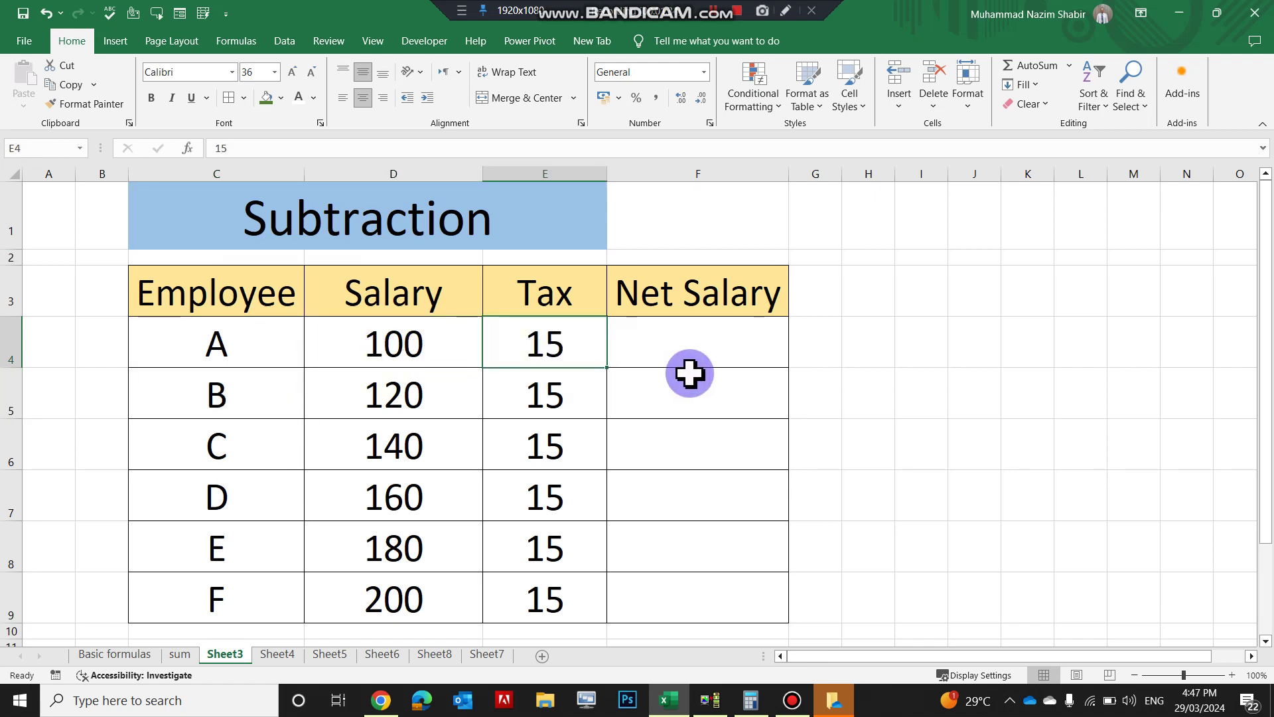
Calculate employee A's Net Salary in F4 by subtracting tax from salary with the formula =D4-E4
left_click(719, 356)
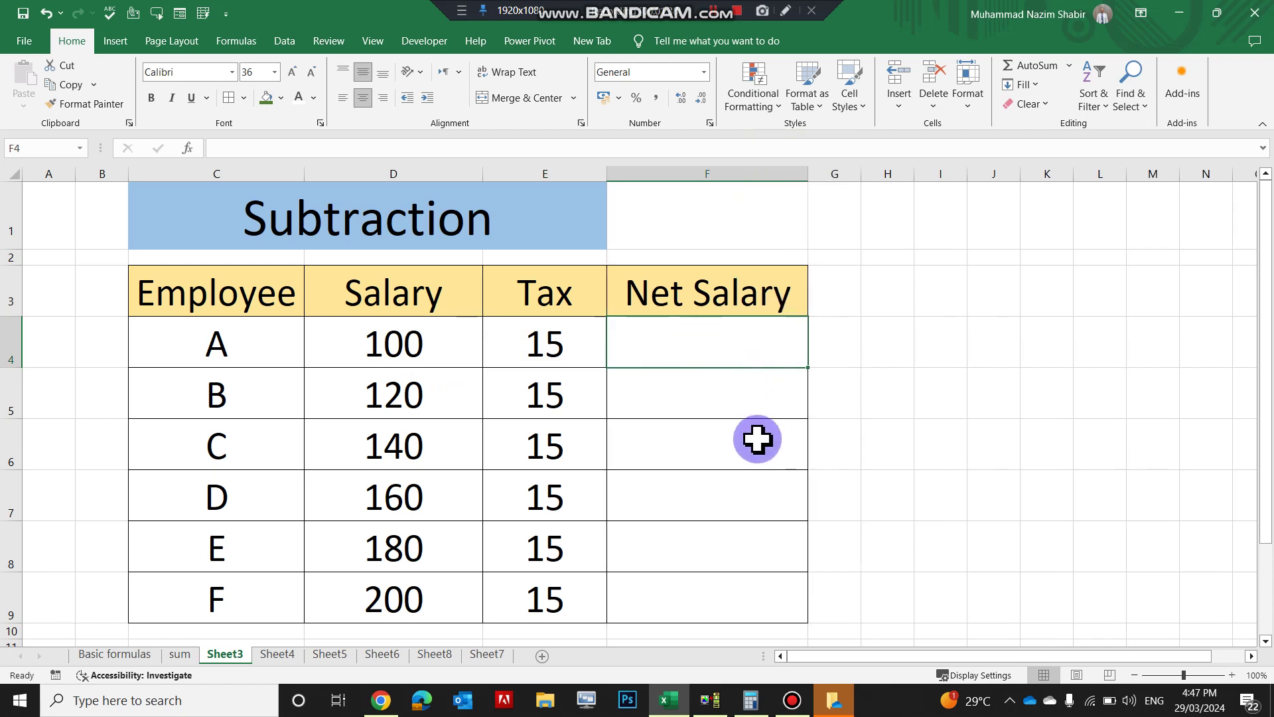
type("=")
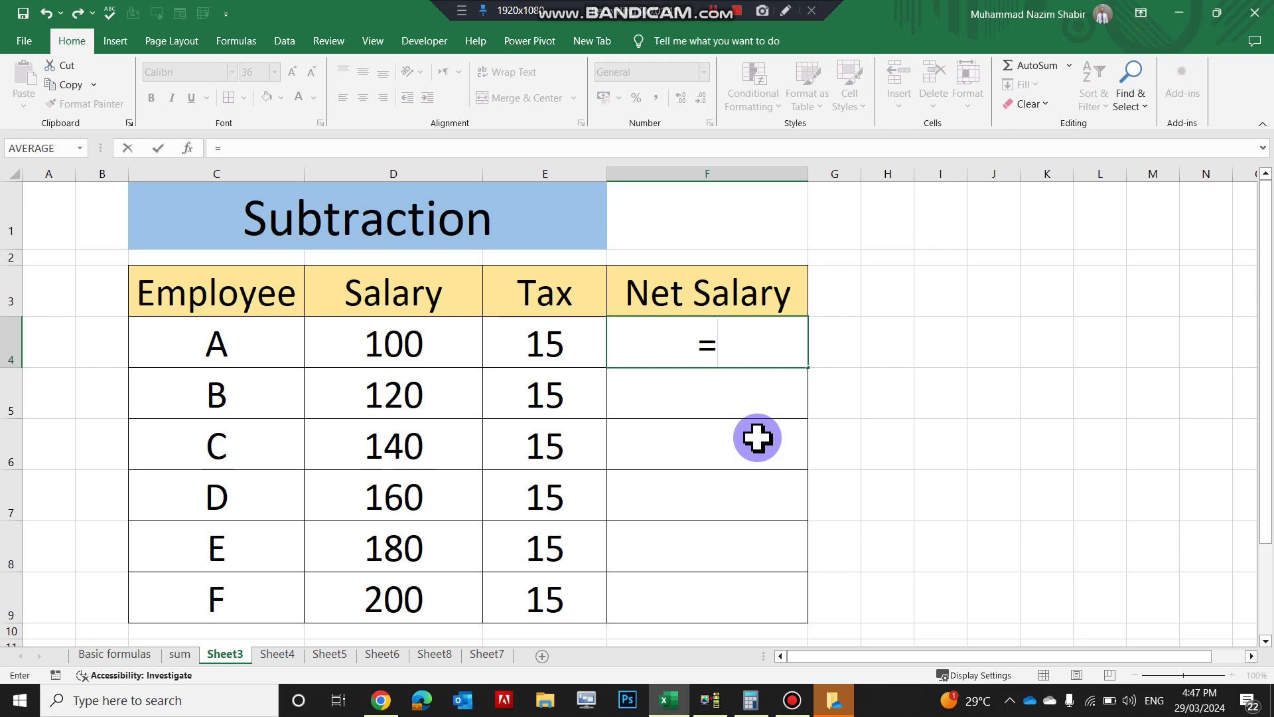
key("Left")
key("Left")
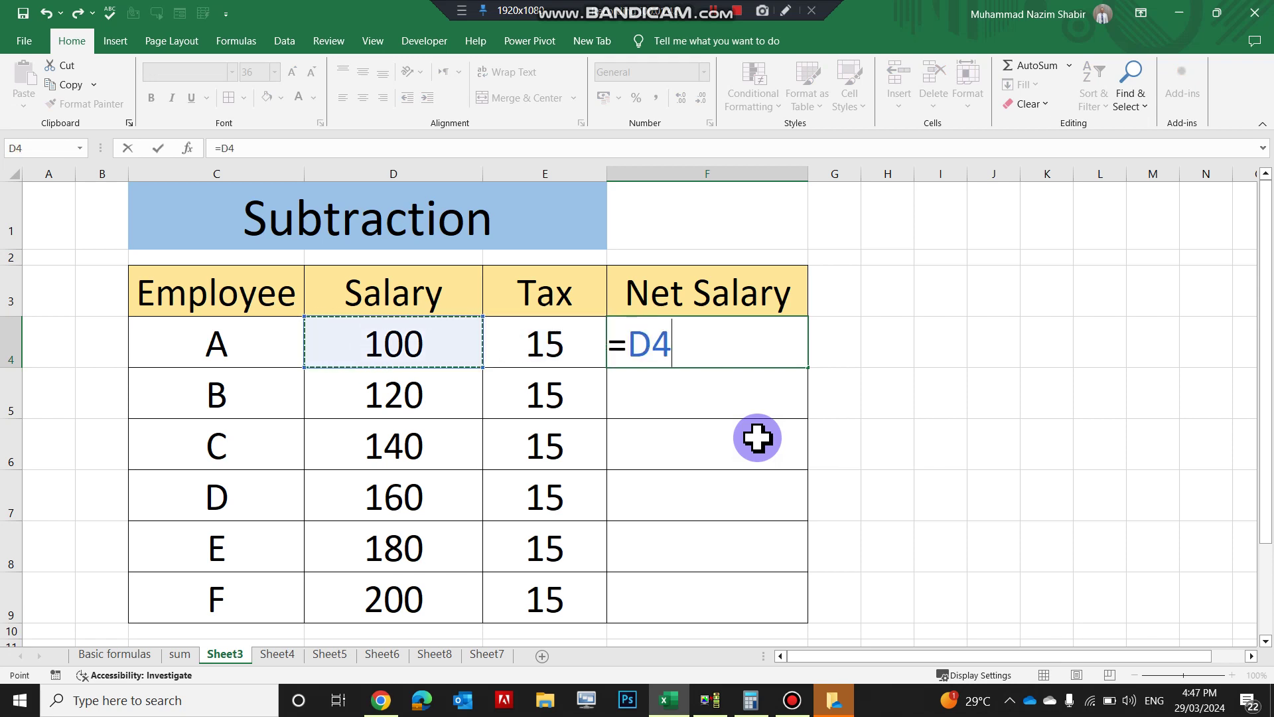
type("-")
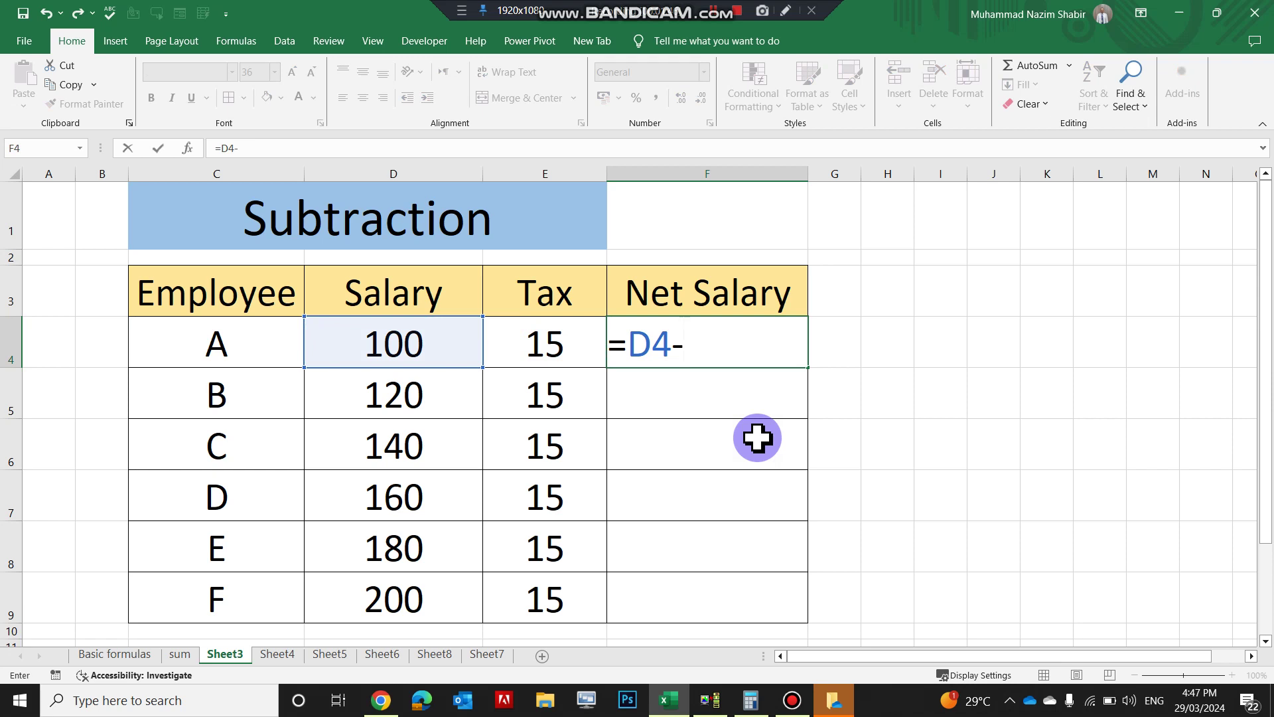
key("Left")
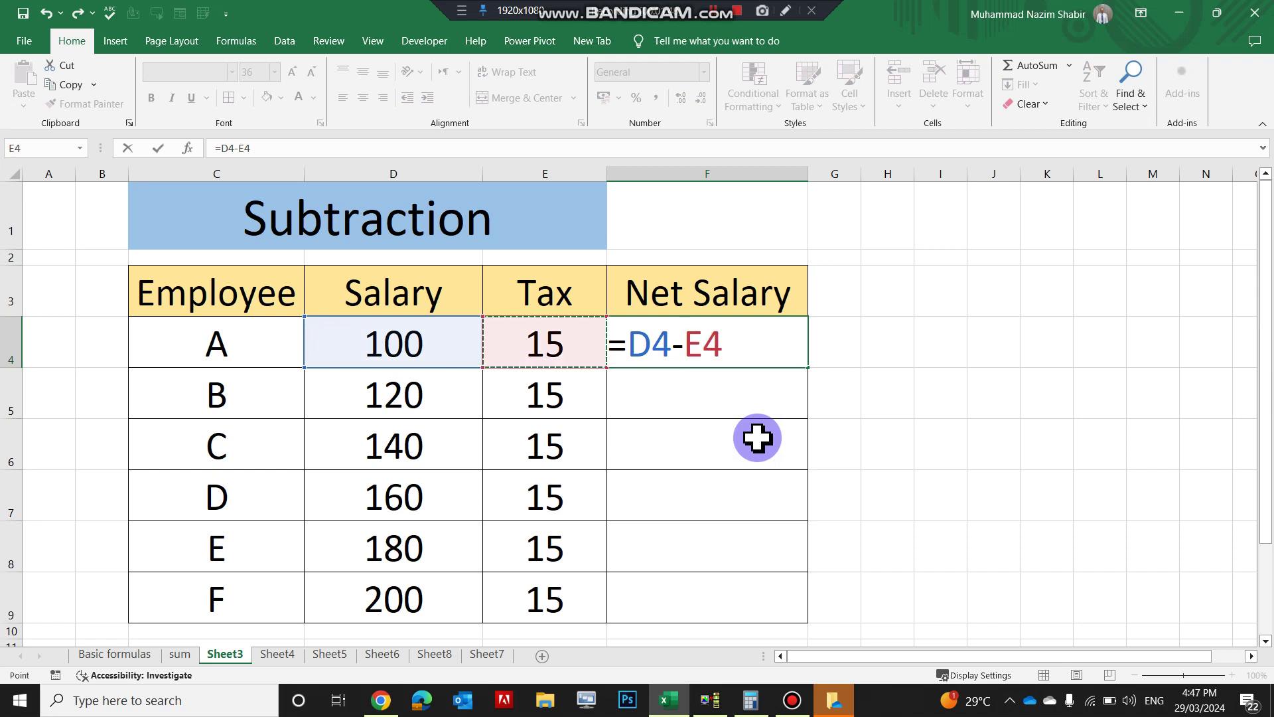
key("Return")
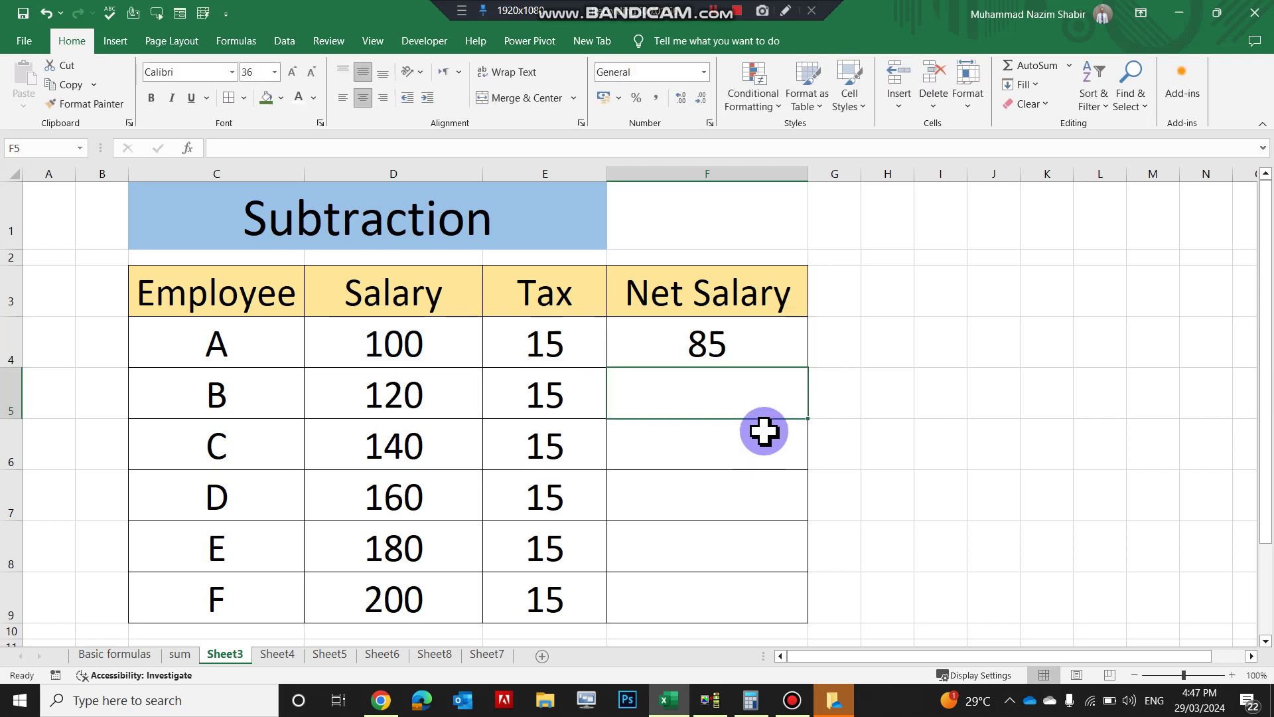
Fill the Net Salary formula from F4 down to F9 and check the copied formula in F6
left_click(764, 341)
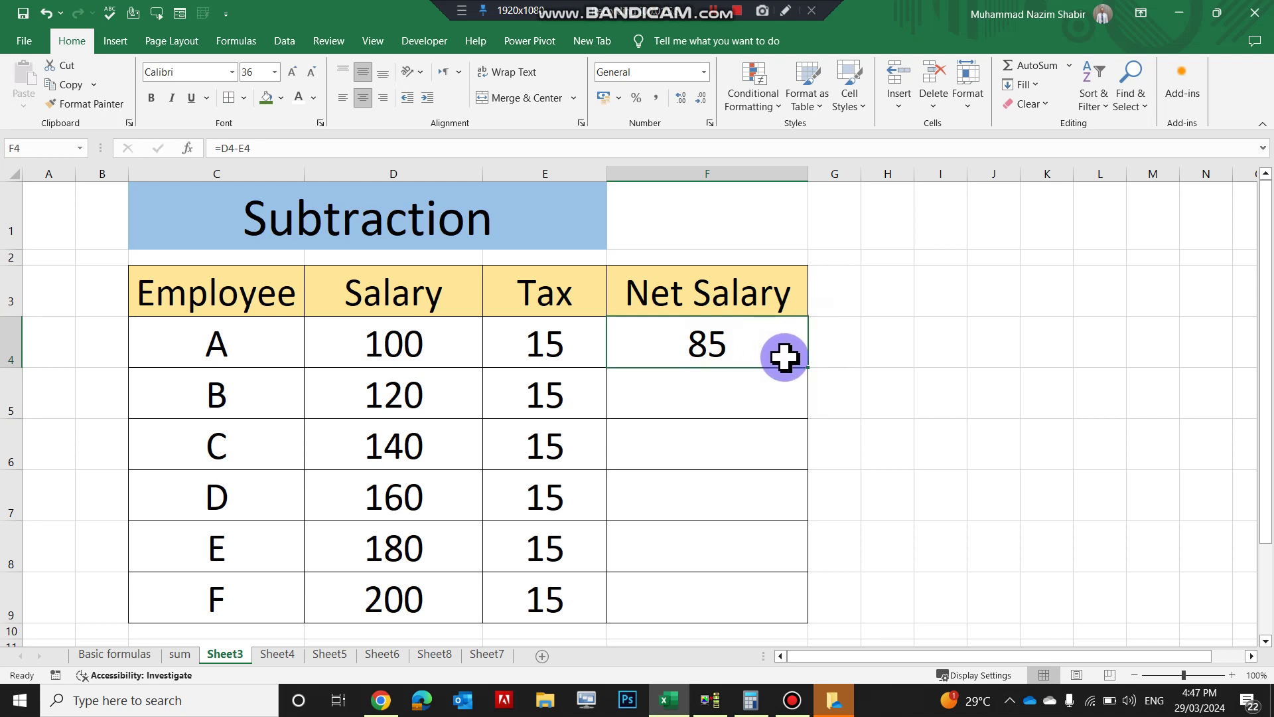
left_click_drag(810, 369, 830, 616)
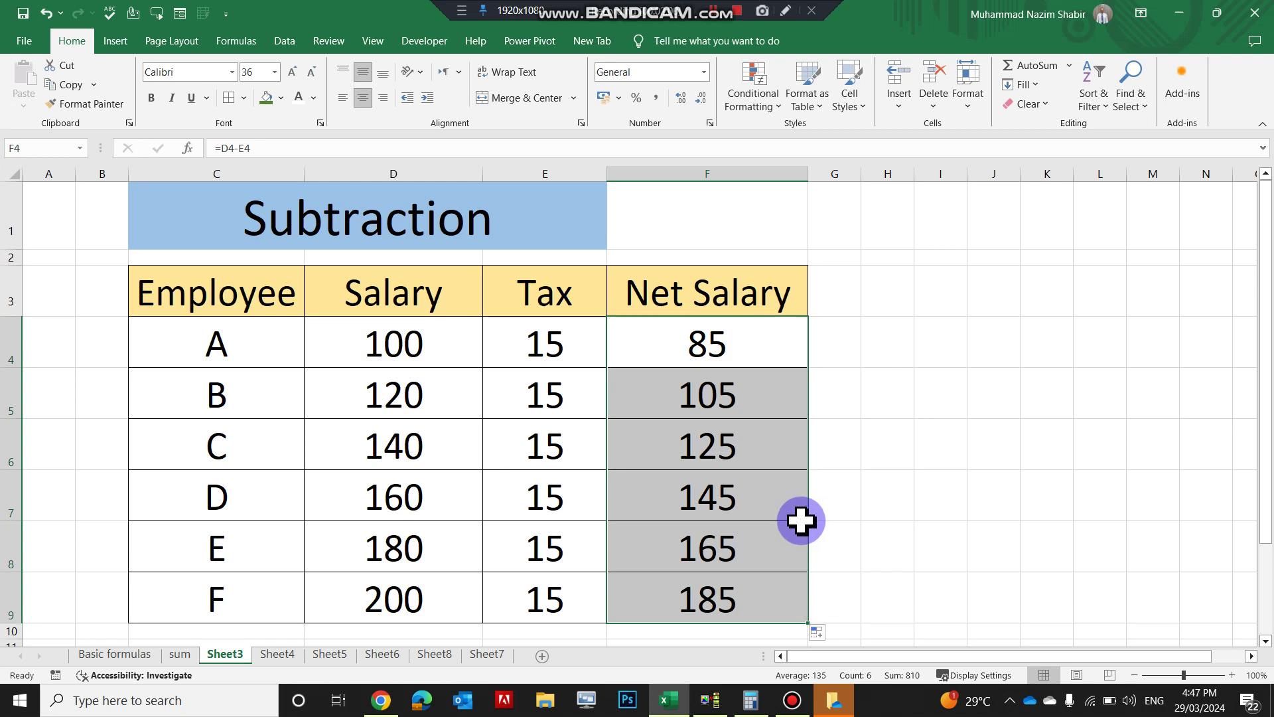
left_click(713, 451)
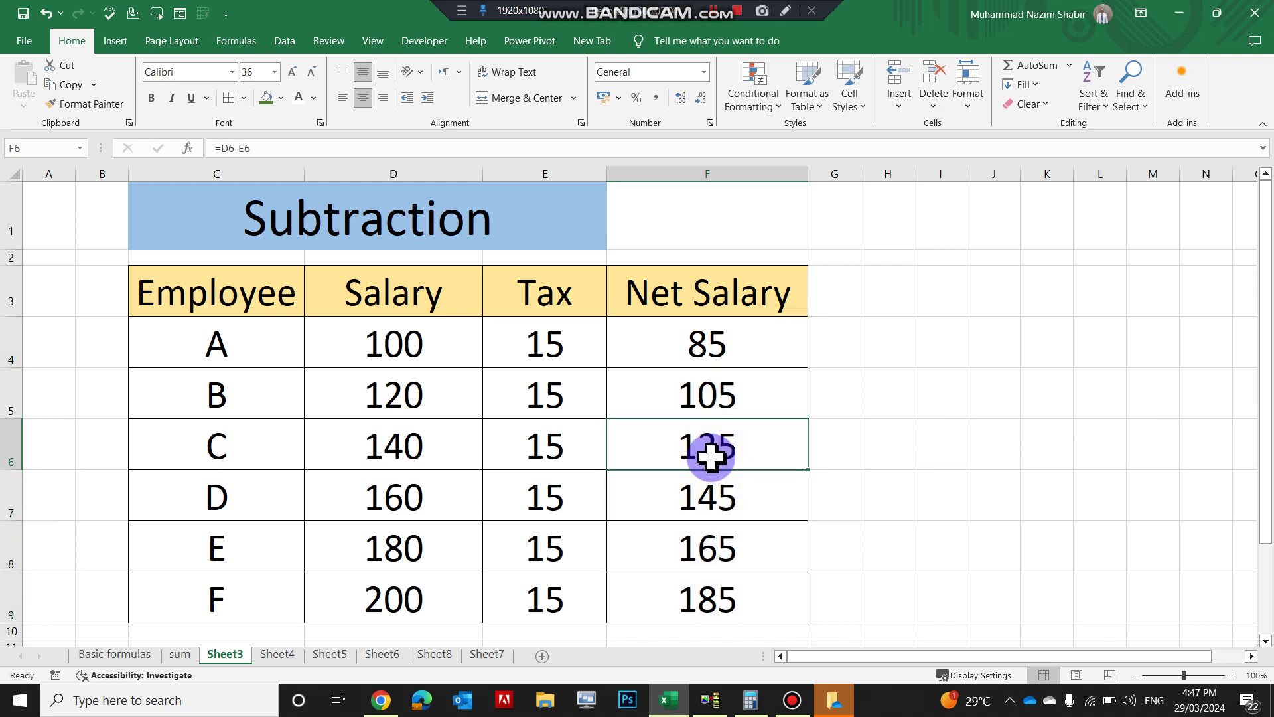
Open Sheet4 and calculate the first Amount in E6 by multiplying quantity by rate with =C6*D6
key("ctrl+Page_Down")
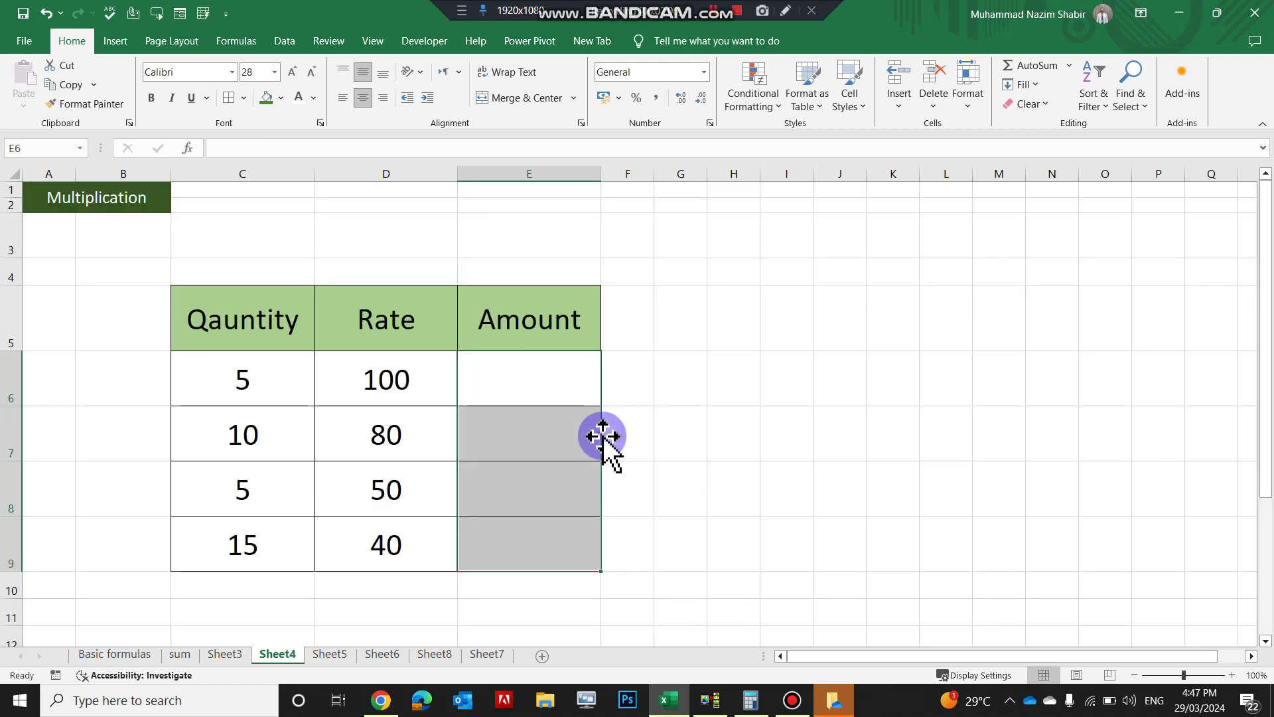
left_click(264, 383)
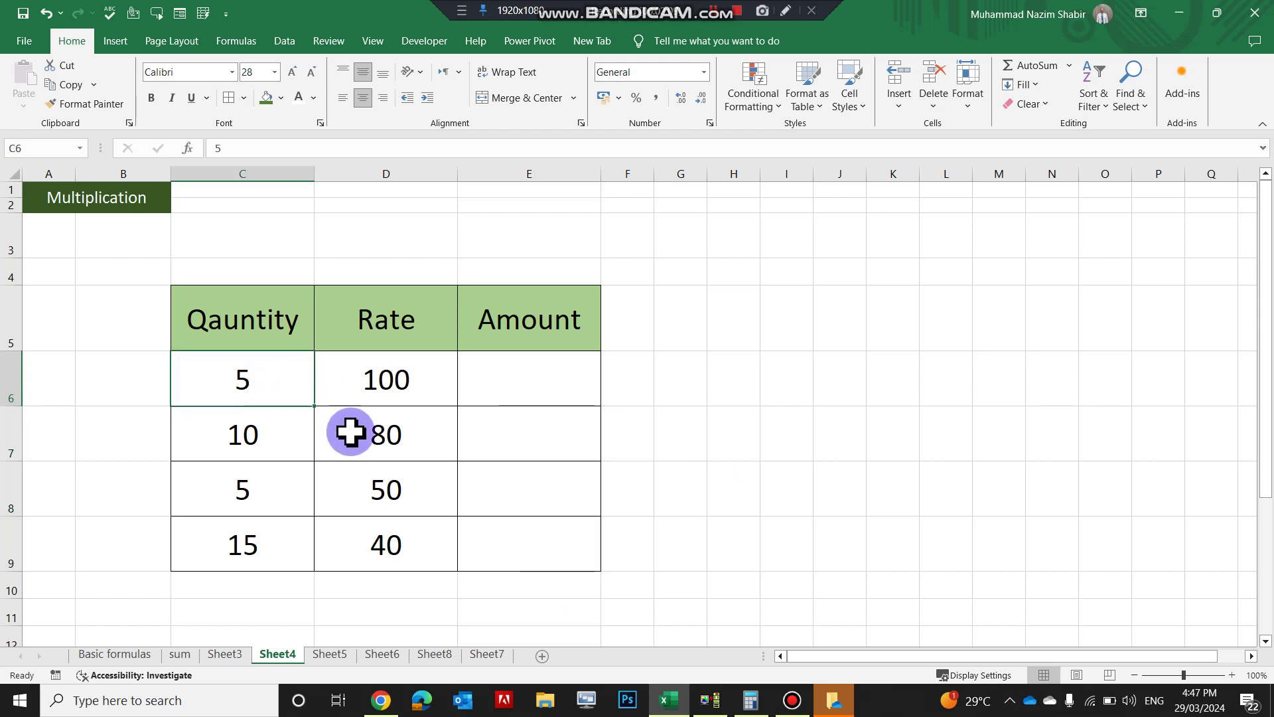
left_click(407, 391)
left_click(531, 408)
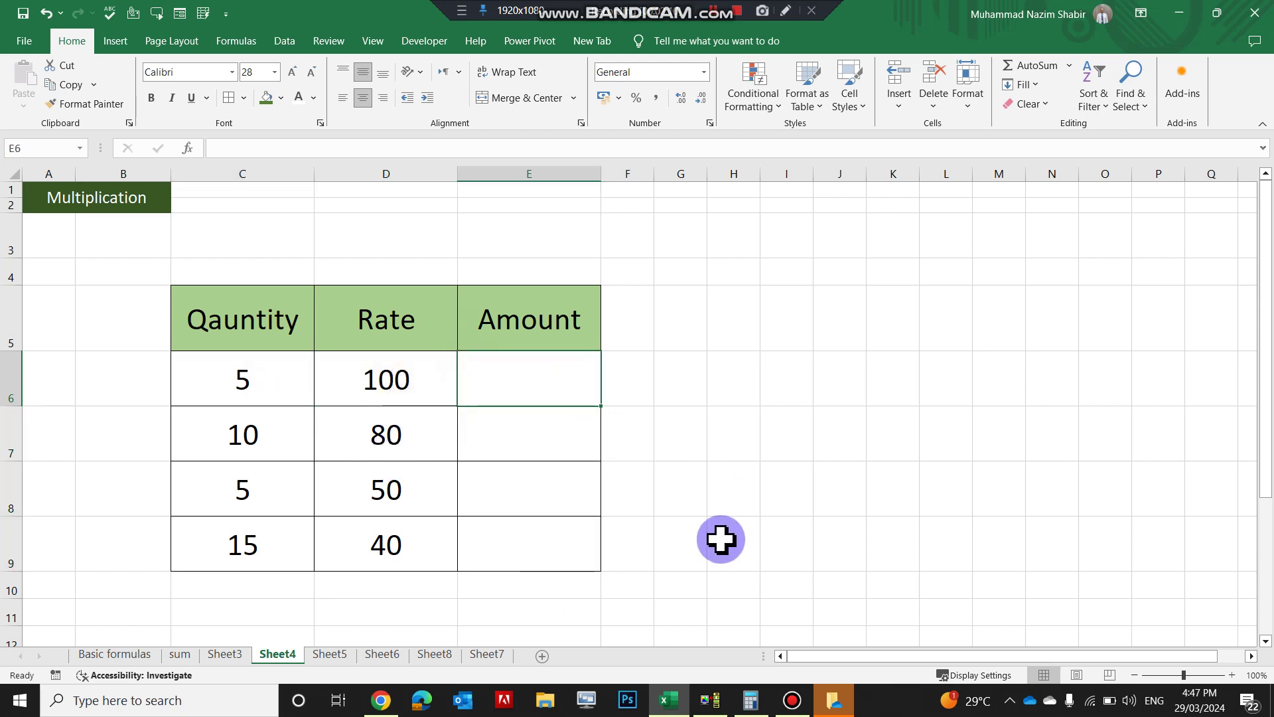
type("=")
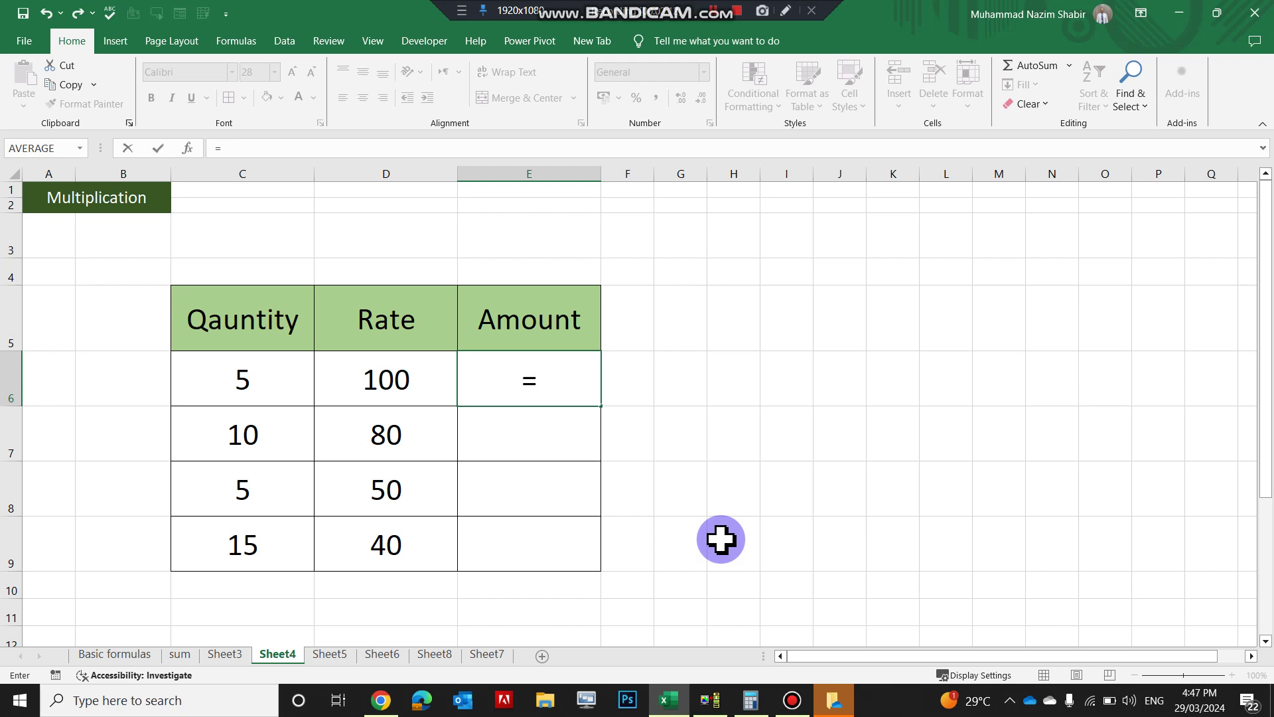
key("Left")
key("Left")
key("Left")
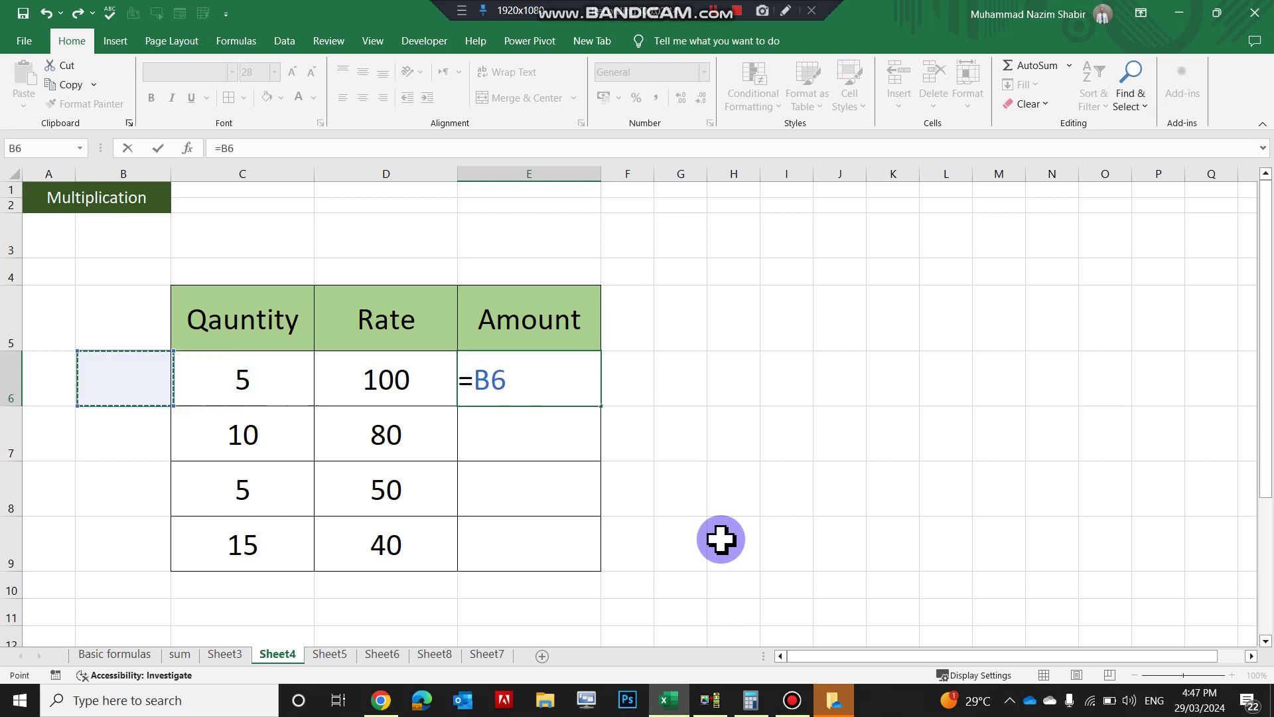
key("Right")
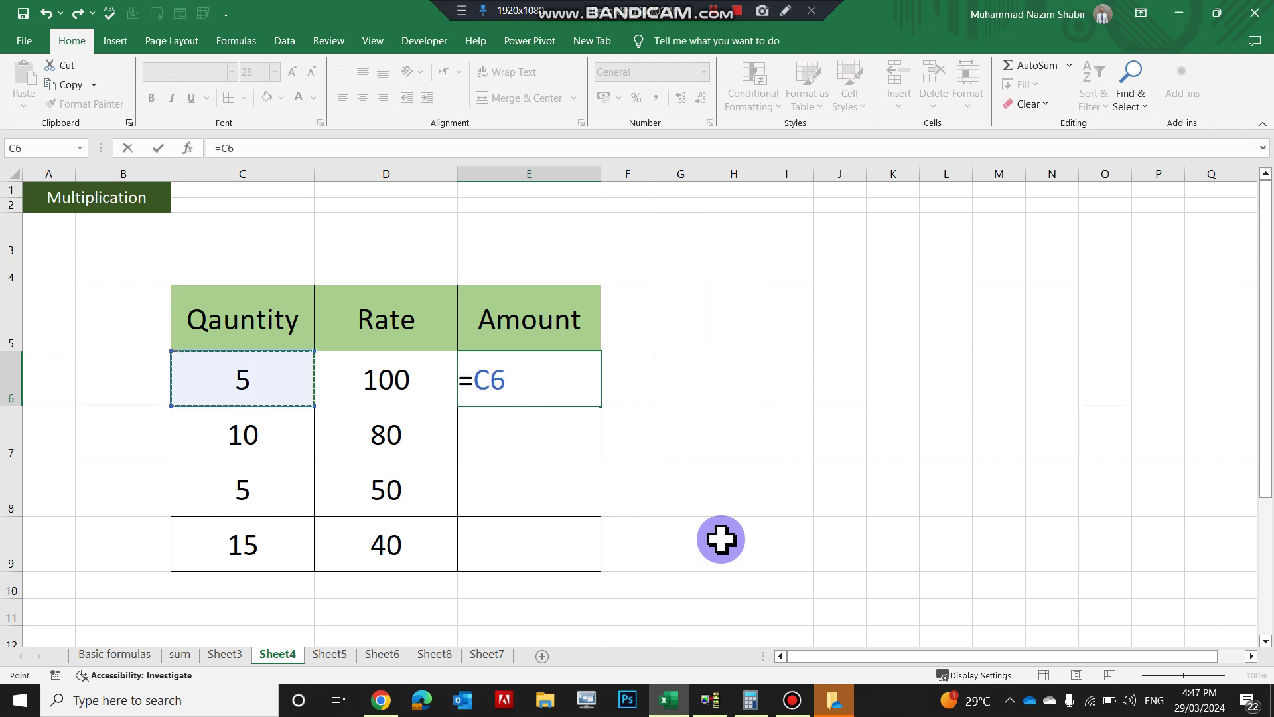
type("*")
key("Left")
key("Left")
key("Right")
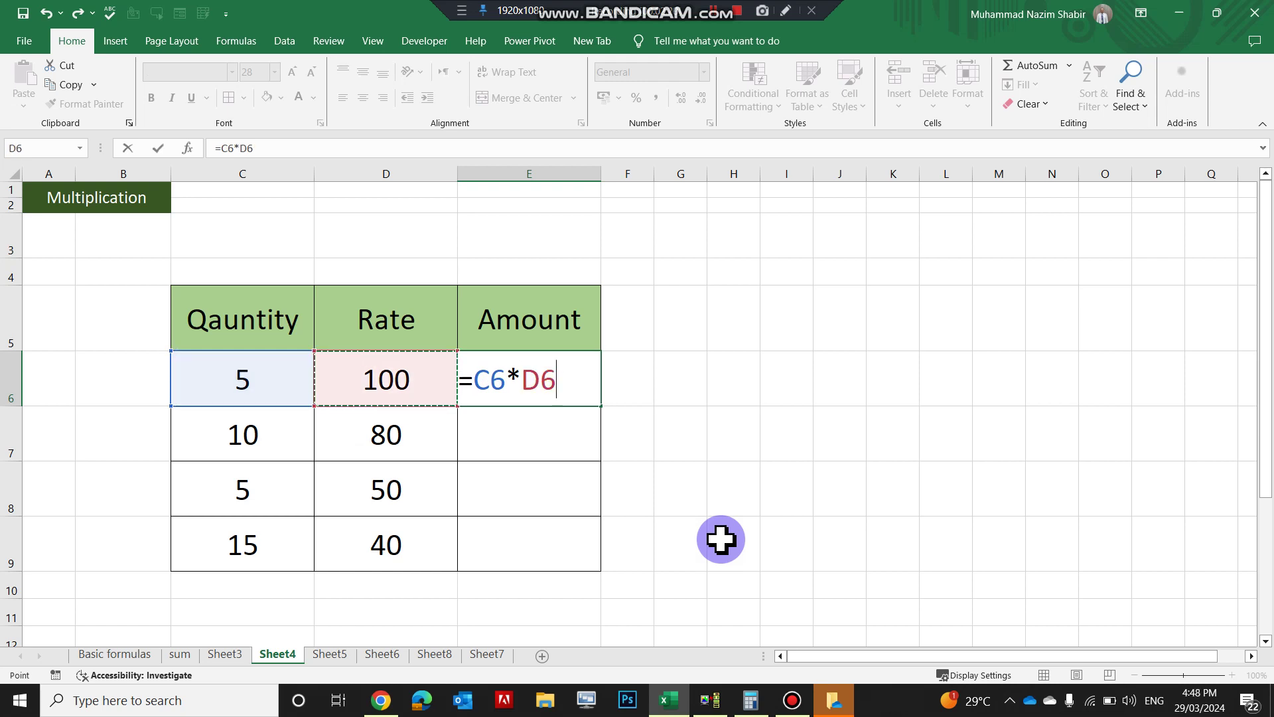
key("Return")
Fill the Amount formula from E6 down to E9 on the Multiplication table
left_click(540, 378)
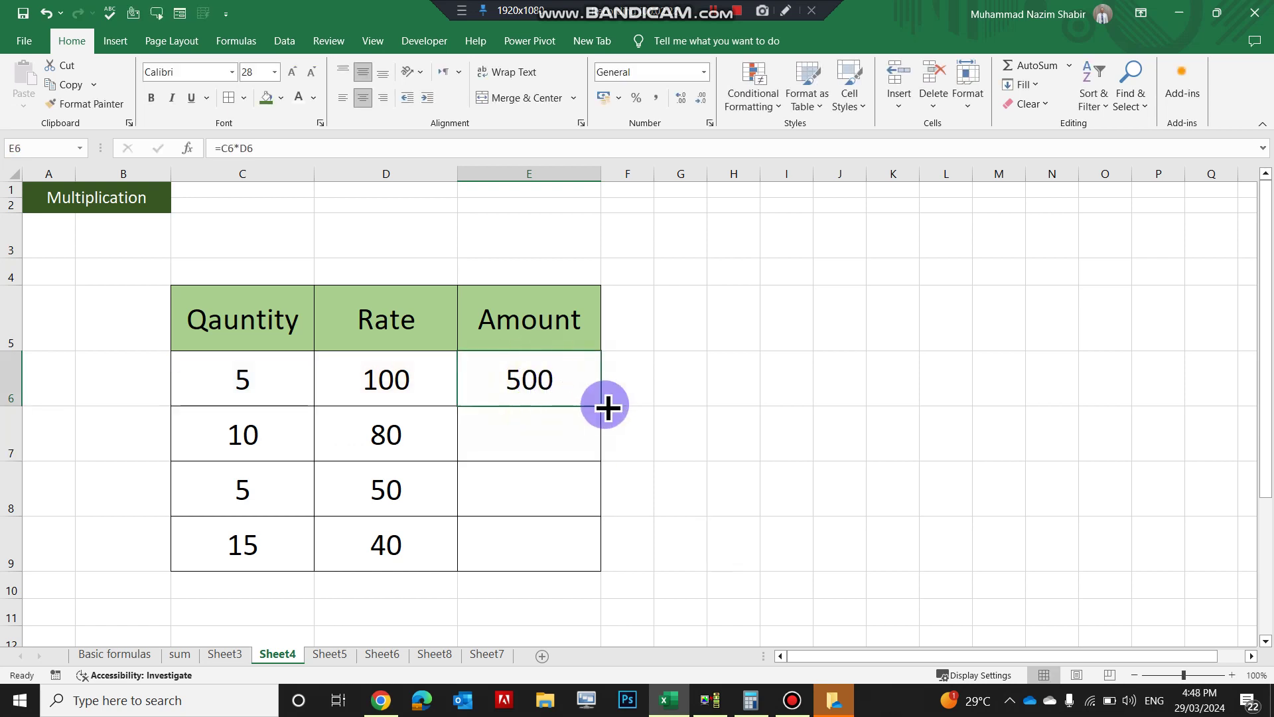
left_click_drag(598, 404, 602, 556)
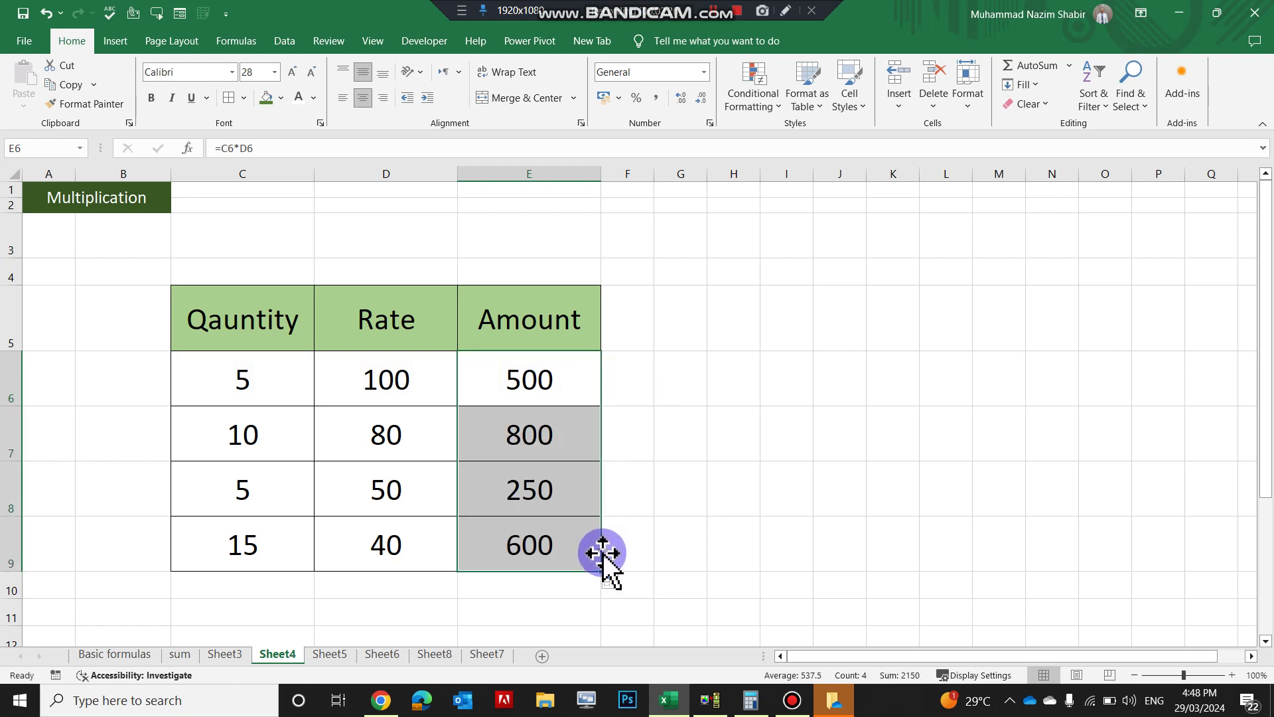
left_click(635, 501)
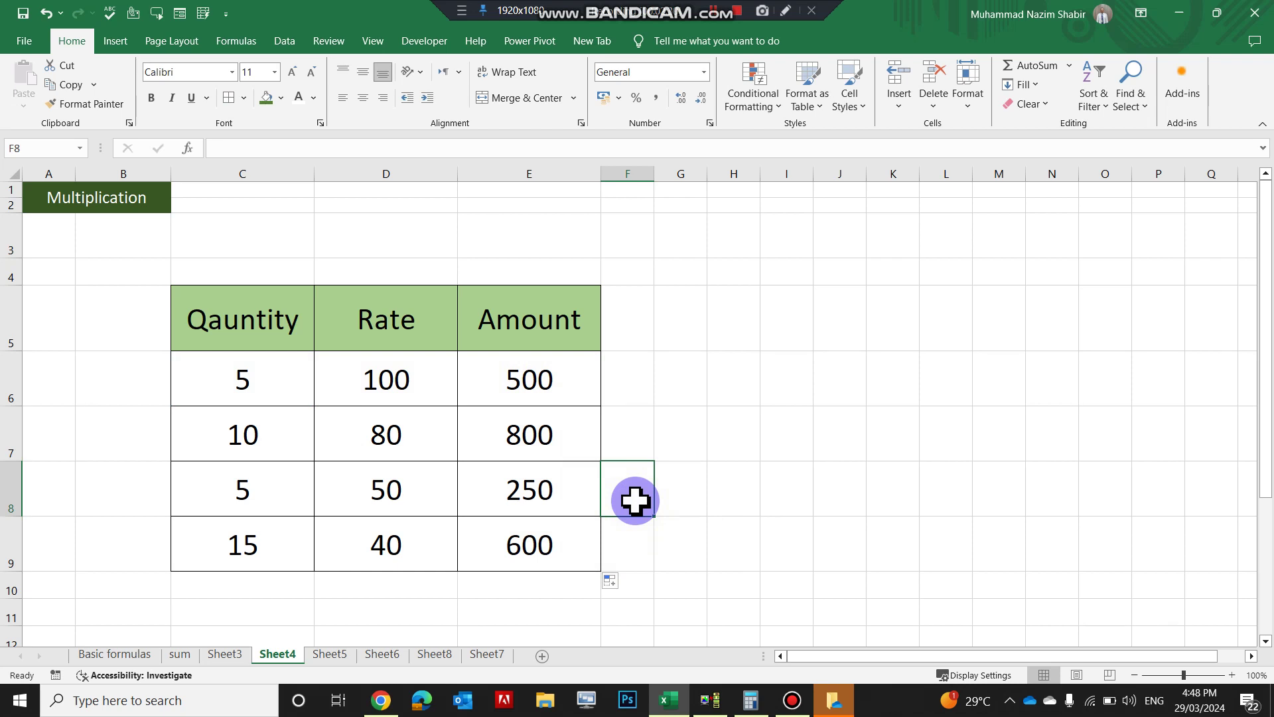
Open Sheet5 and halve the stock for Branch 1 with =G6/2 in H6, filled down to H11
key("ctrl+Page_Down")
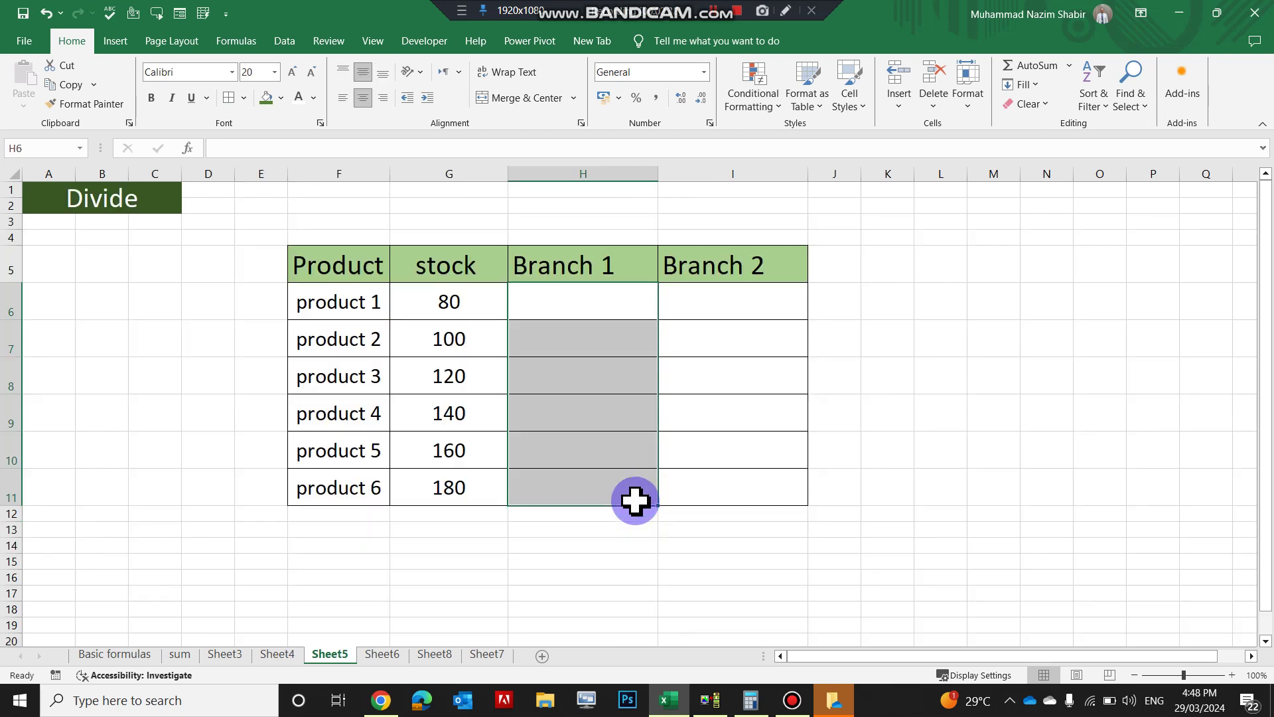
left_click(583, 312)
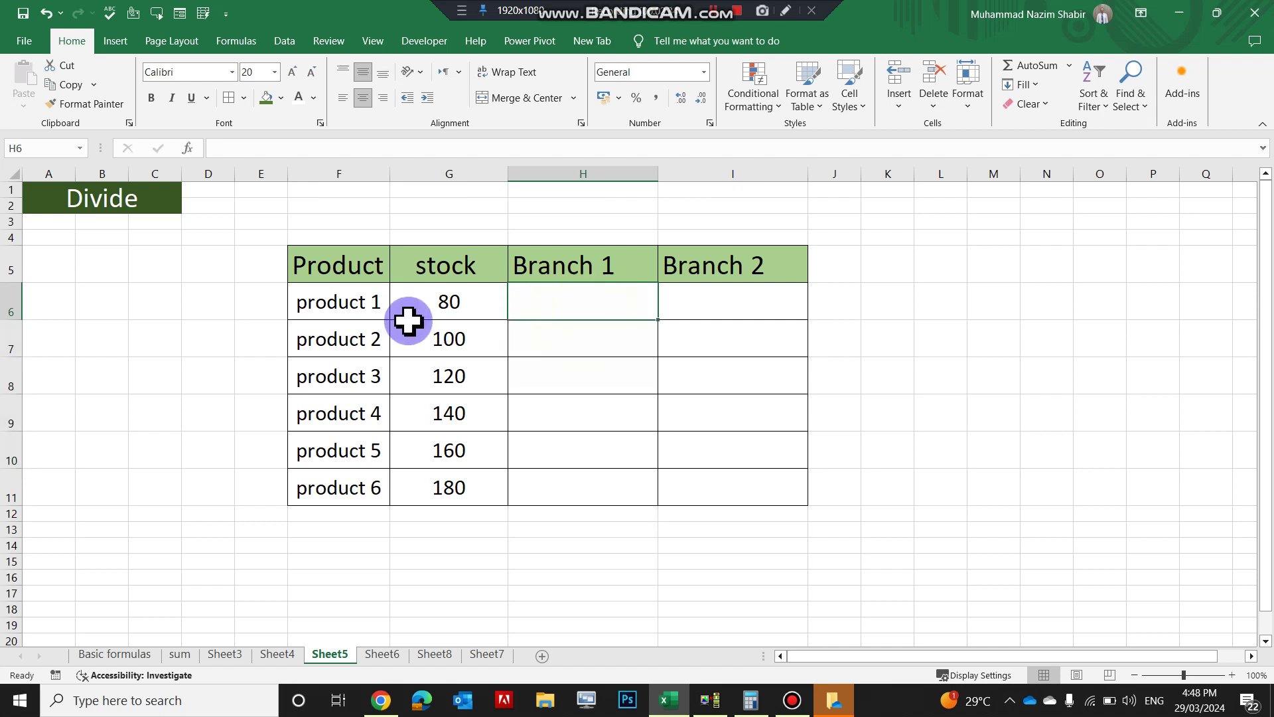
left_click(360, 307)
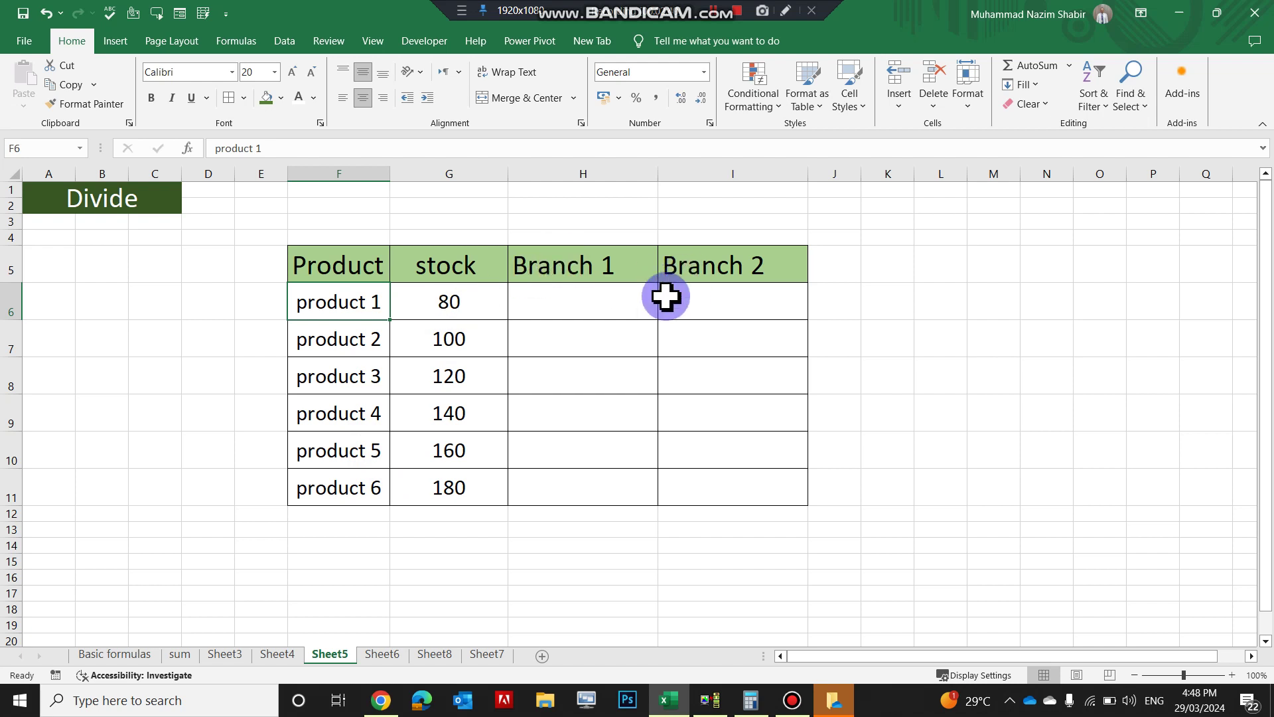
left_click(611, 312)
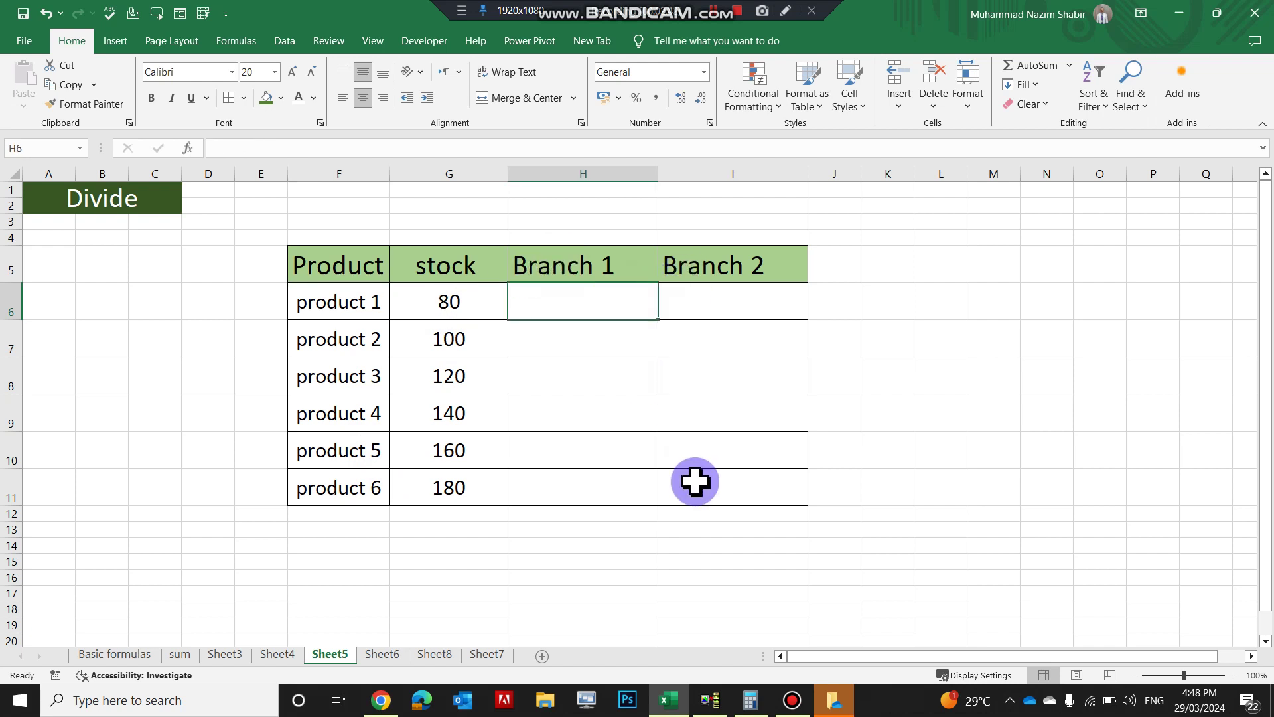
type("=")
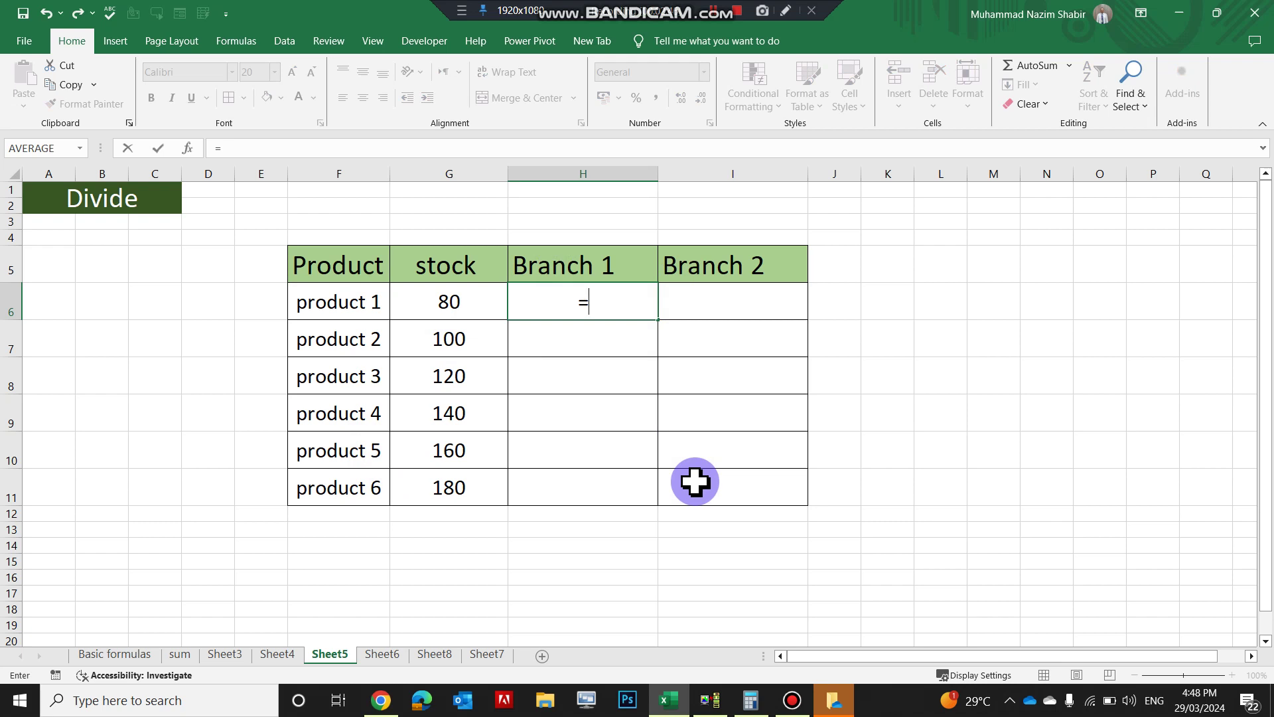
key("Left")
type("/")
key("Return")
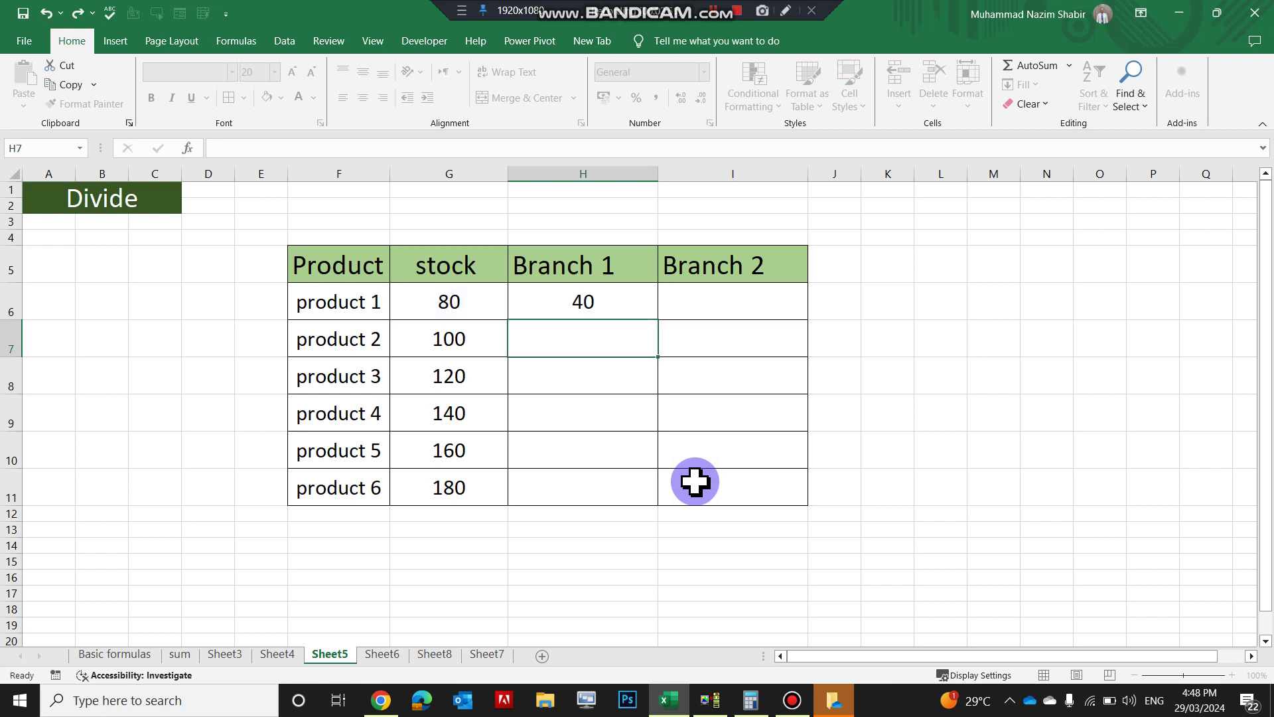
left_click(616, 314)
left_click_drag(660, 323, 673, 504)
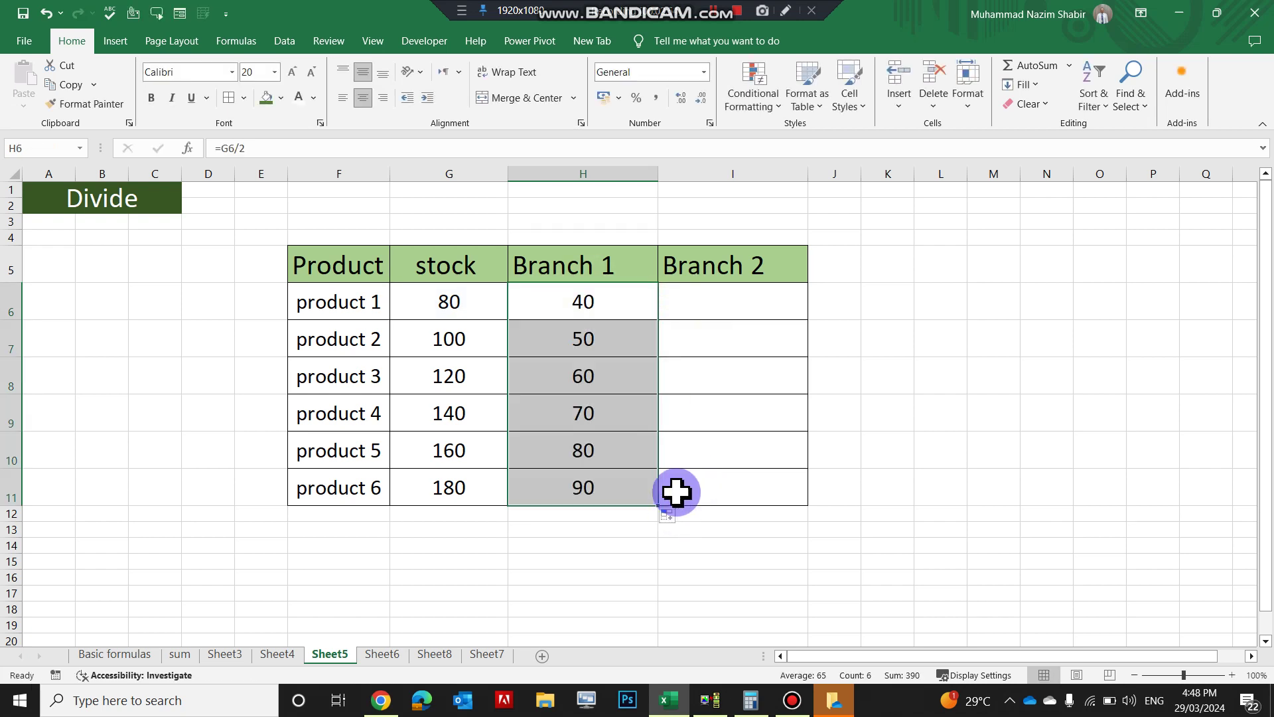
Calculate the Branch 2 shares with =G6/2 in I6 and fill the formula down to I11
left_click(730, 312)
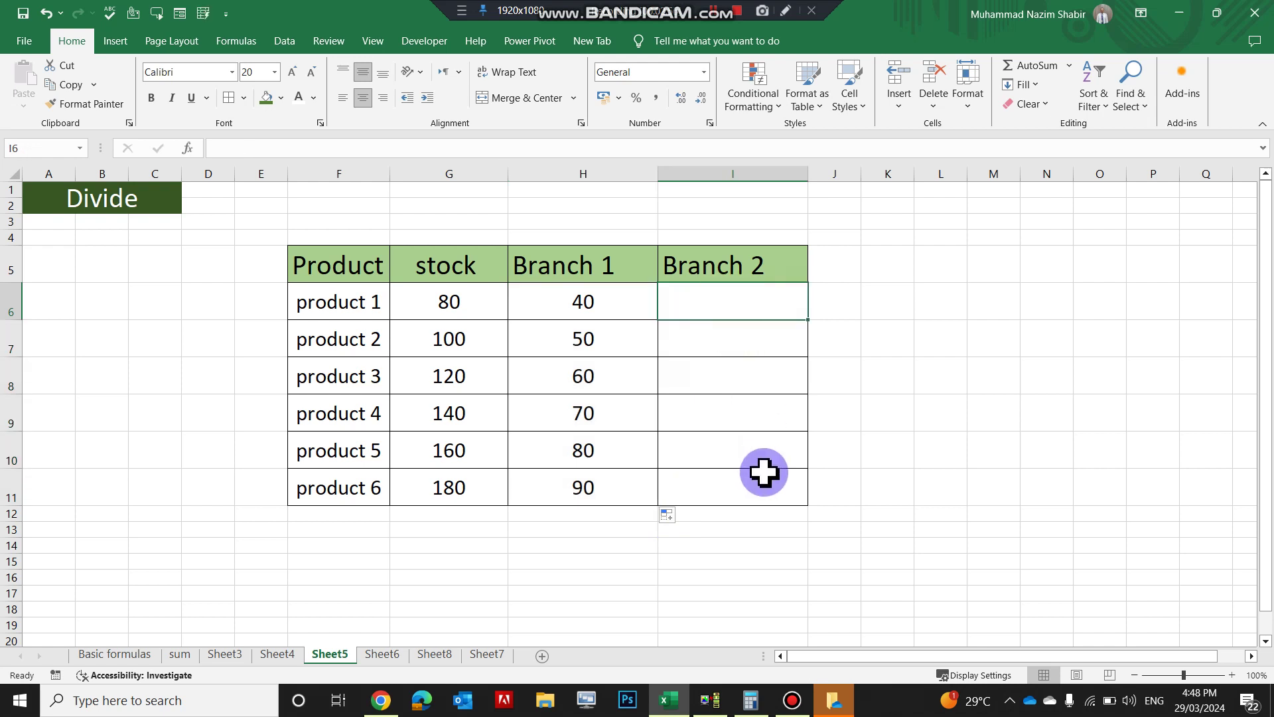
type("=")
key("Left")
key("Left")
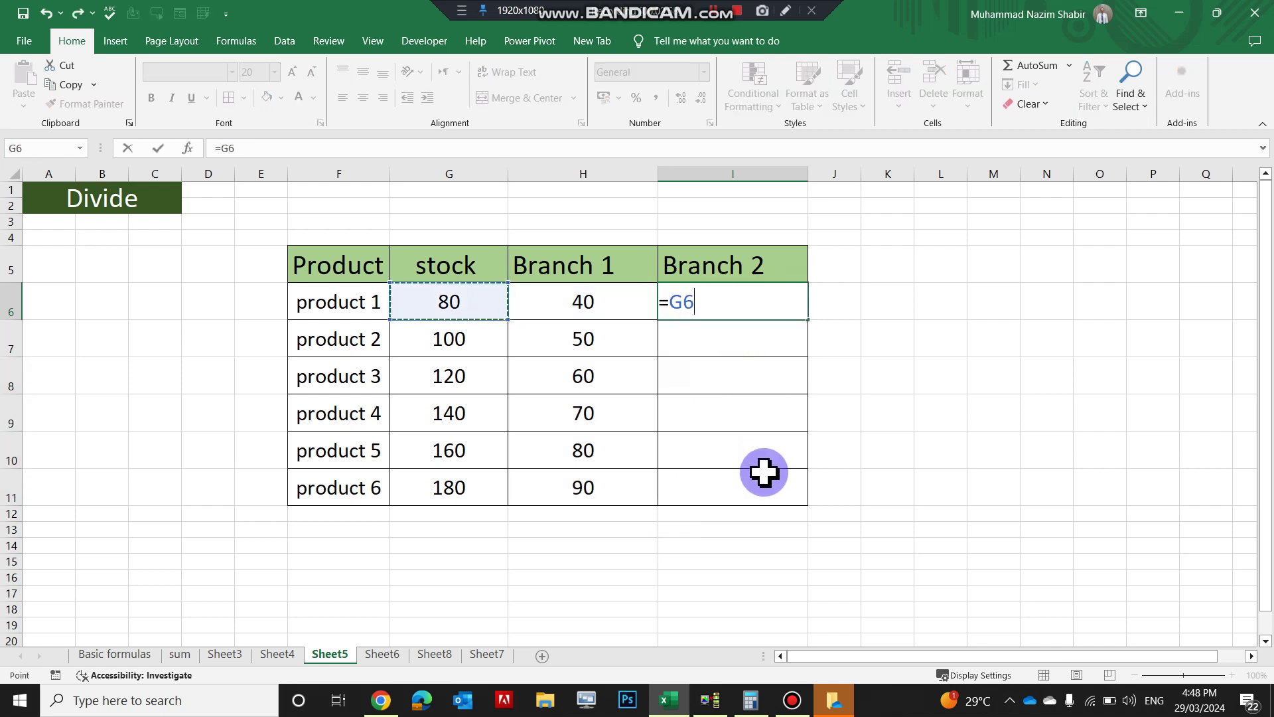
type("/2")
key("Return")
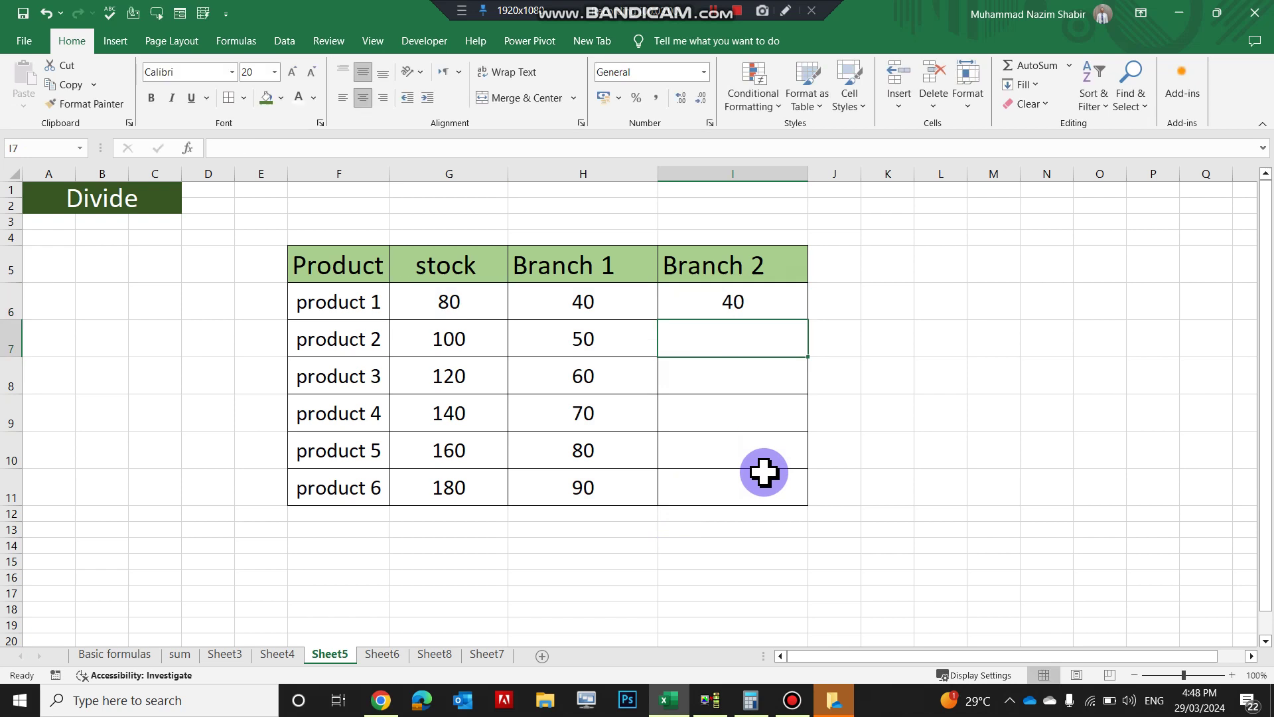
left_click(773, 310)
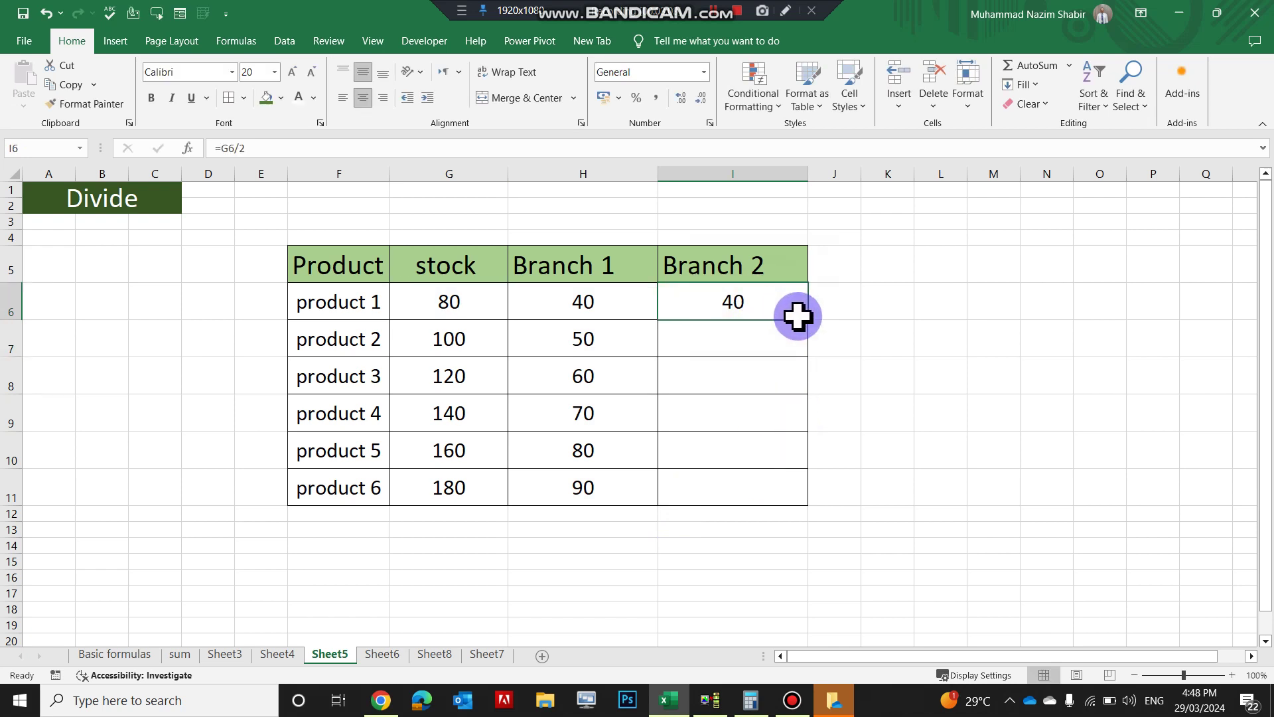
left_click_drag(809, 320, 829, 506)
left_click(607, 503)
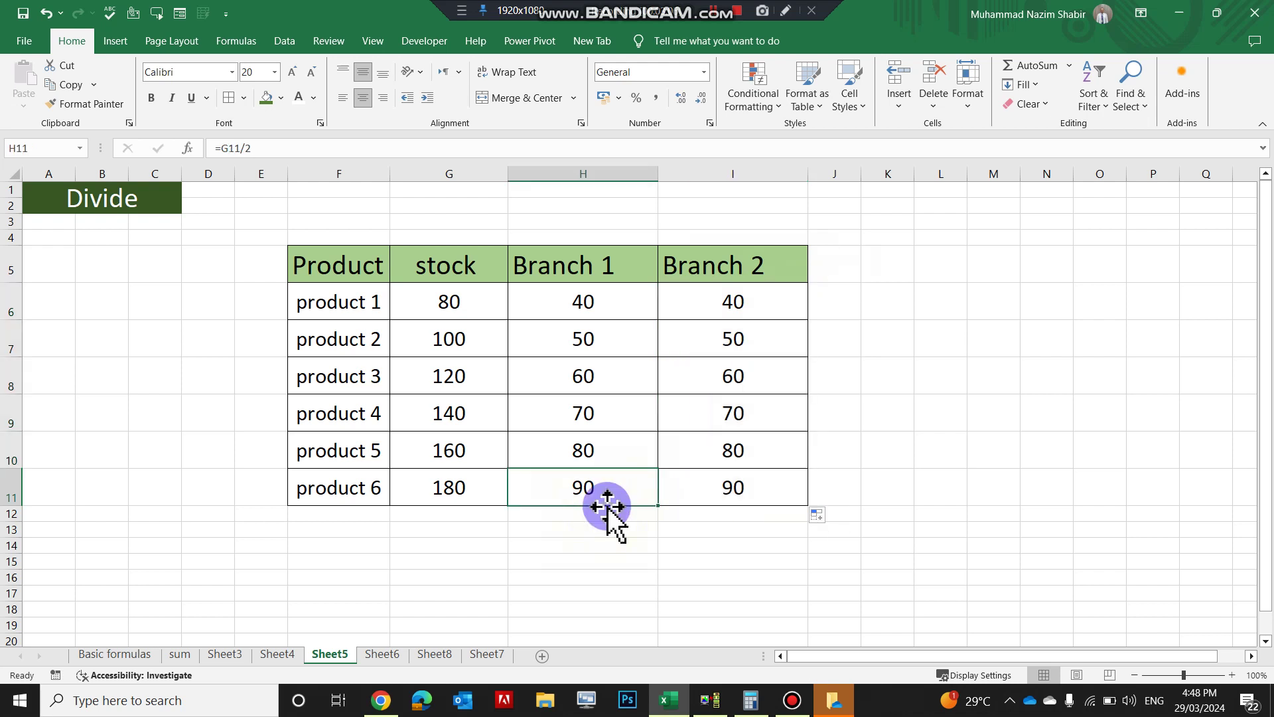
Open Sheet6 and calculate the average of the January to June sales in G10 with =AVERAGE(G4:G9)
key("ctrl+Page_Down")
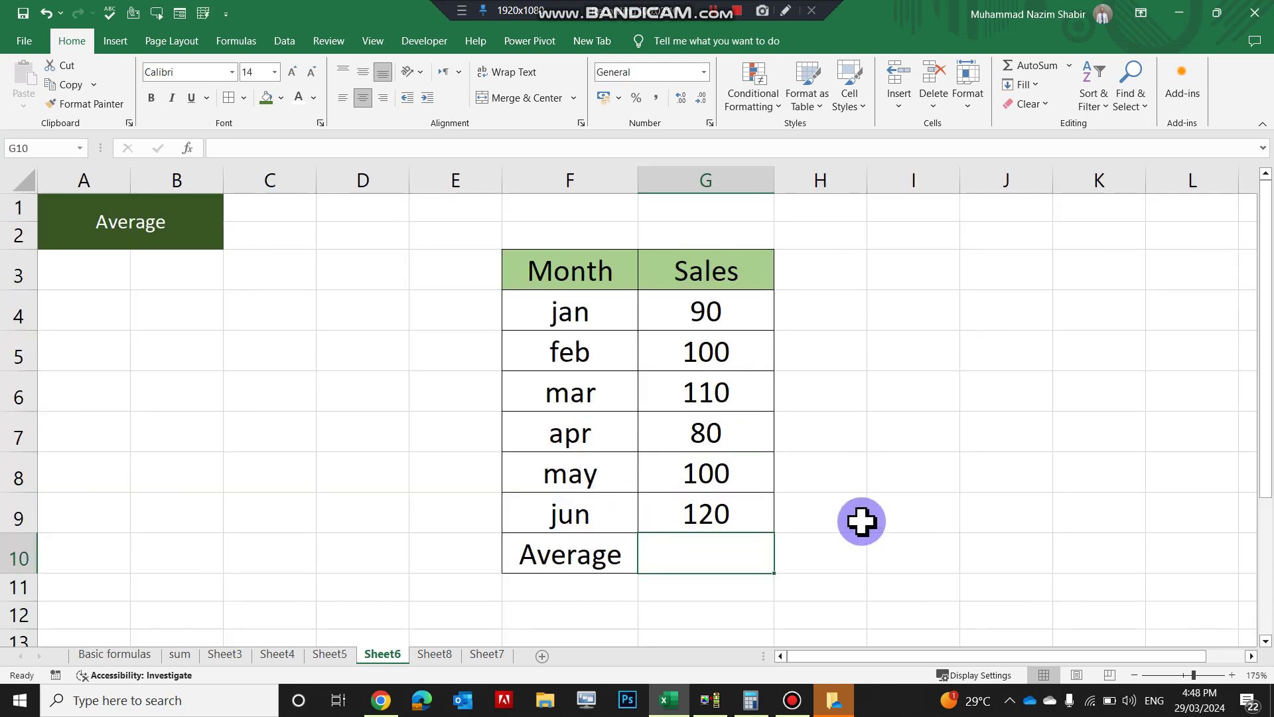
type("=")
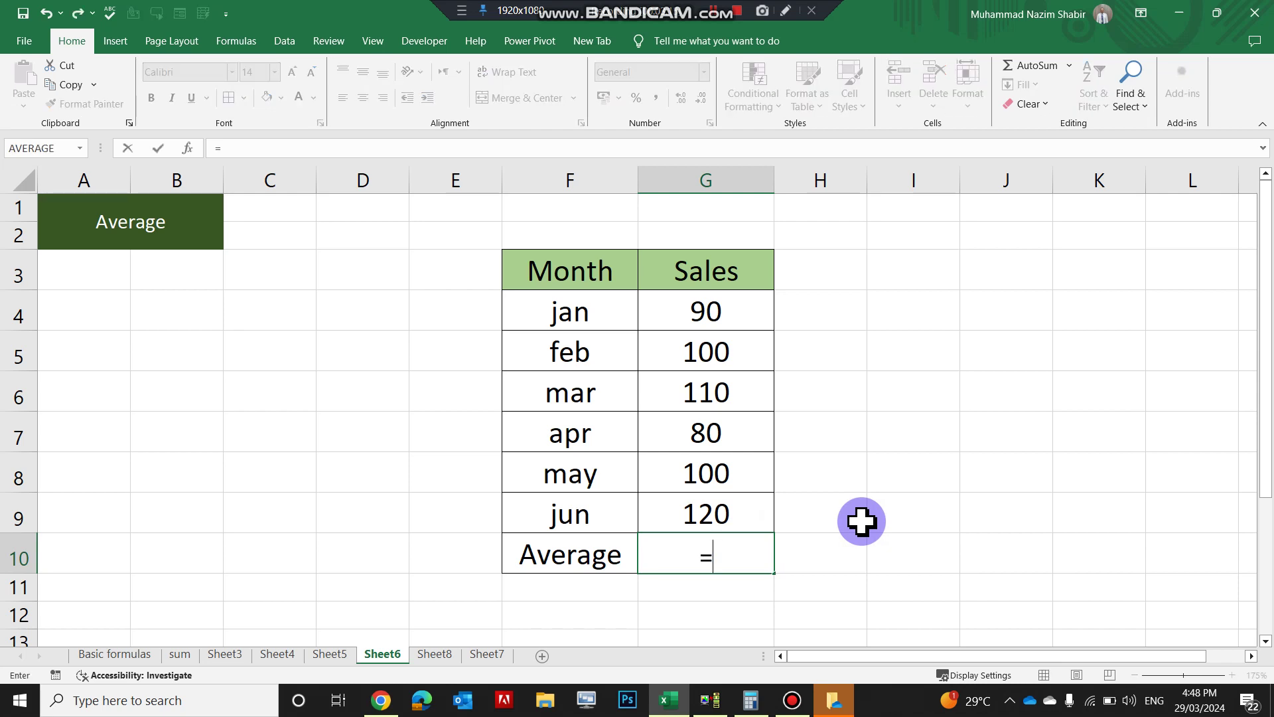
type("aver")
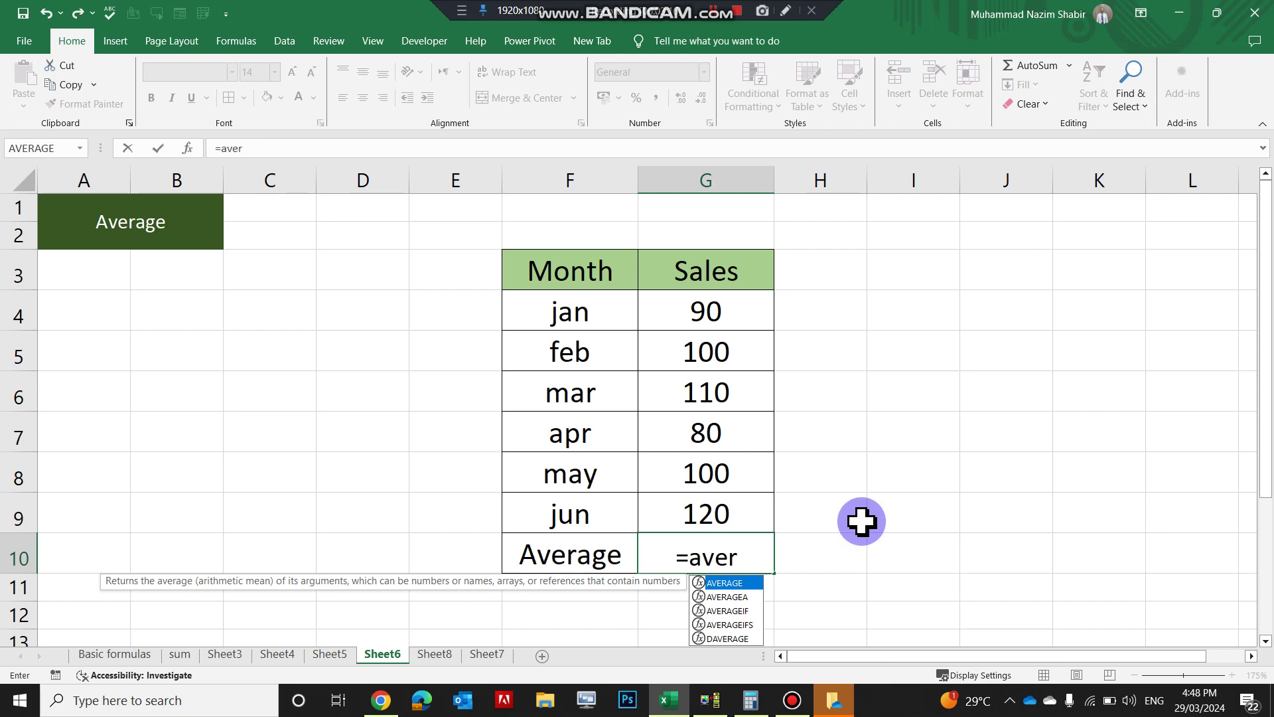
key("Tab")
key("Return")
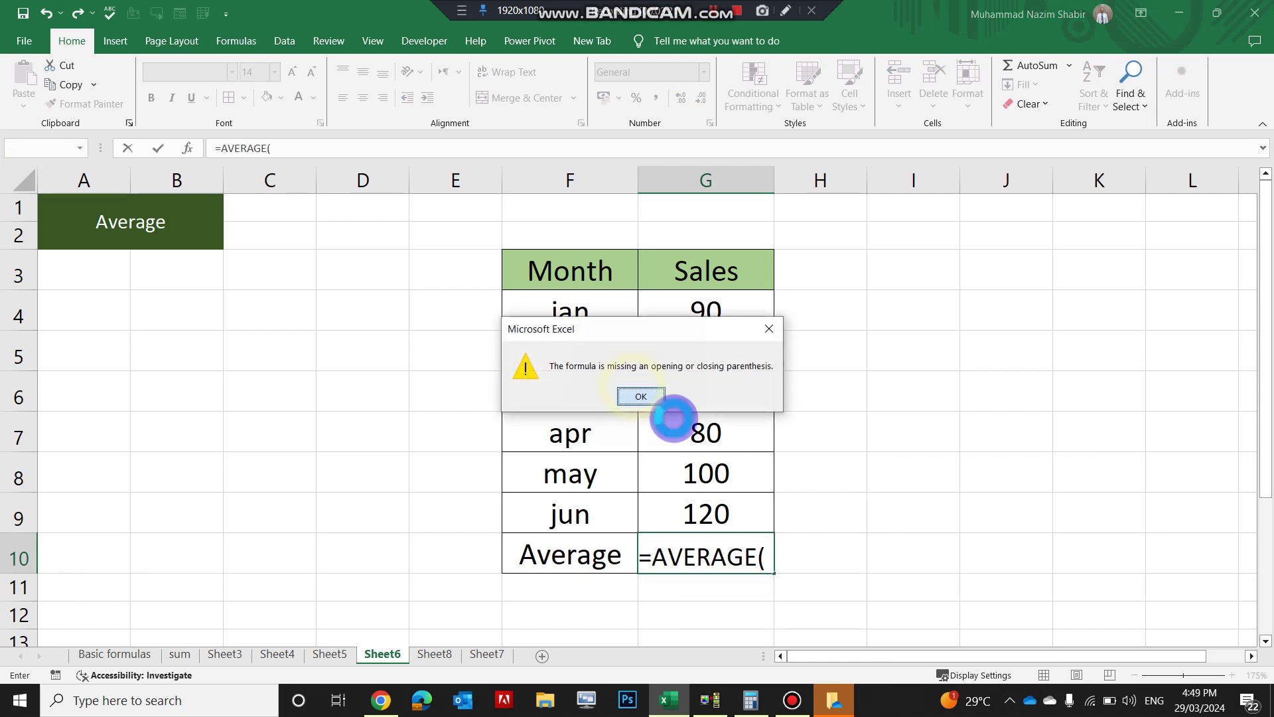
left_click(640, 396)
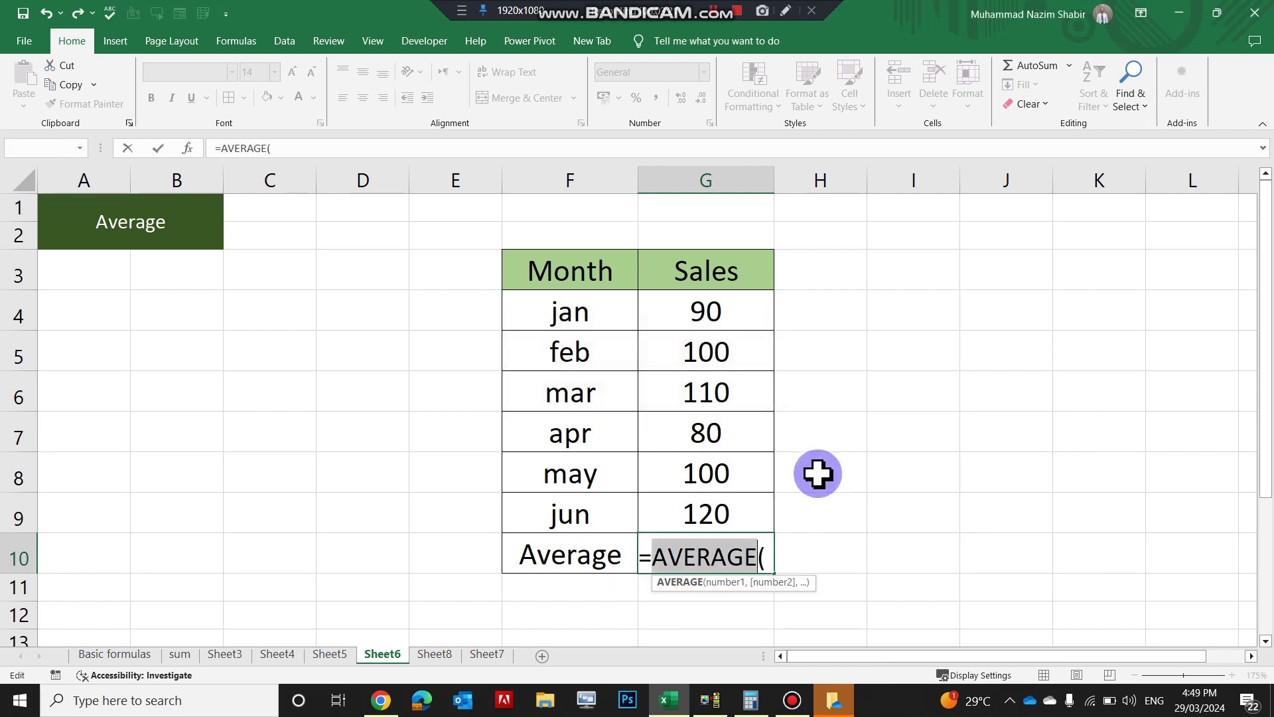
left_click(739, 523)
key("shift+Up")
key("shift+Up")
key("shift+Up")
key("shift+Up")
key("shift+Up")
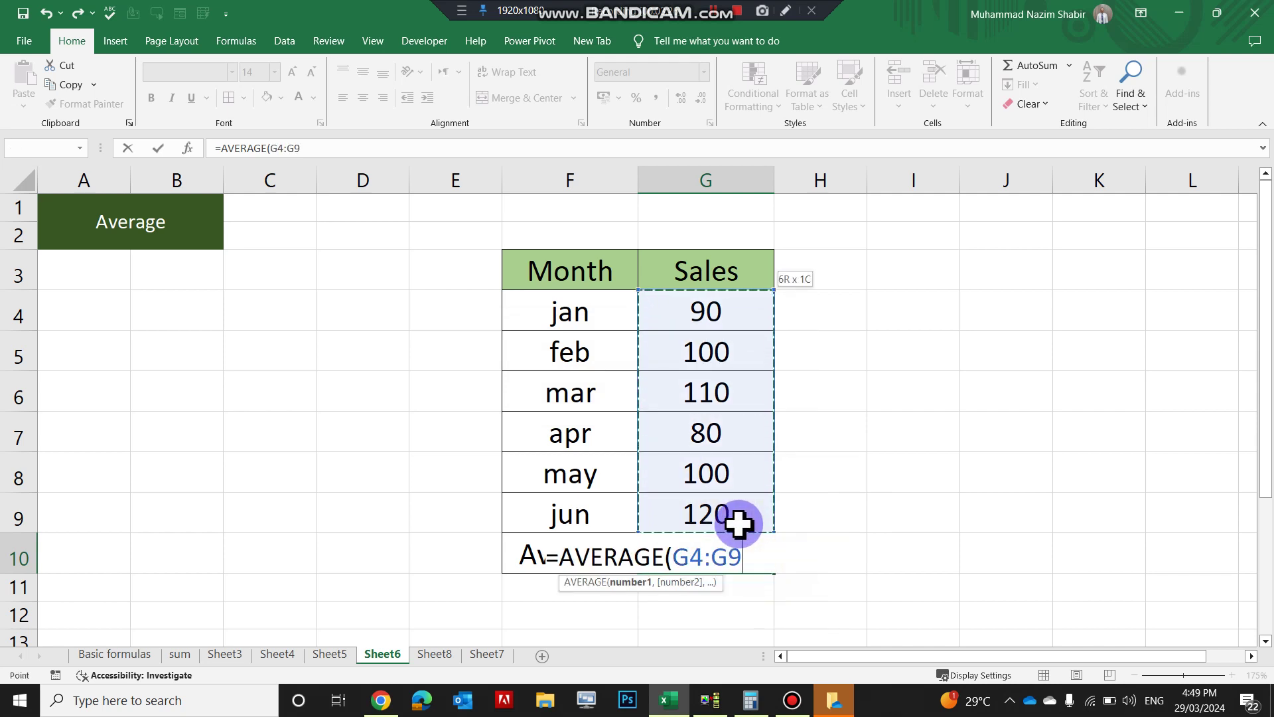
type(")")
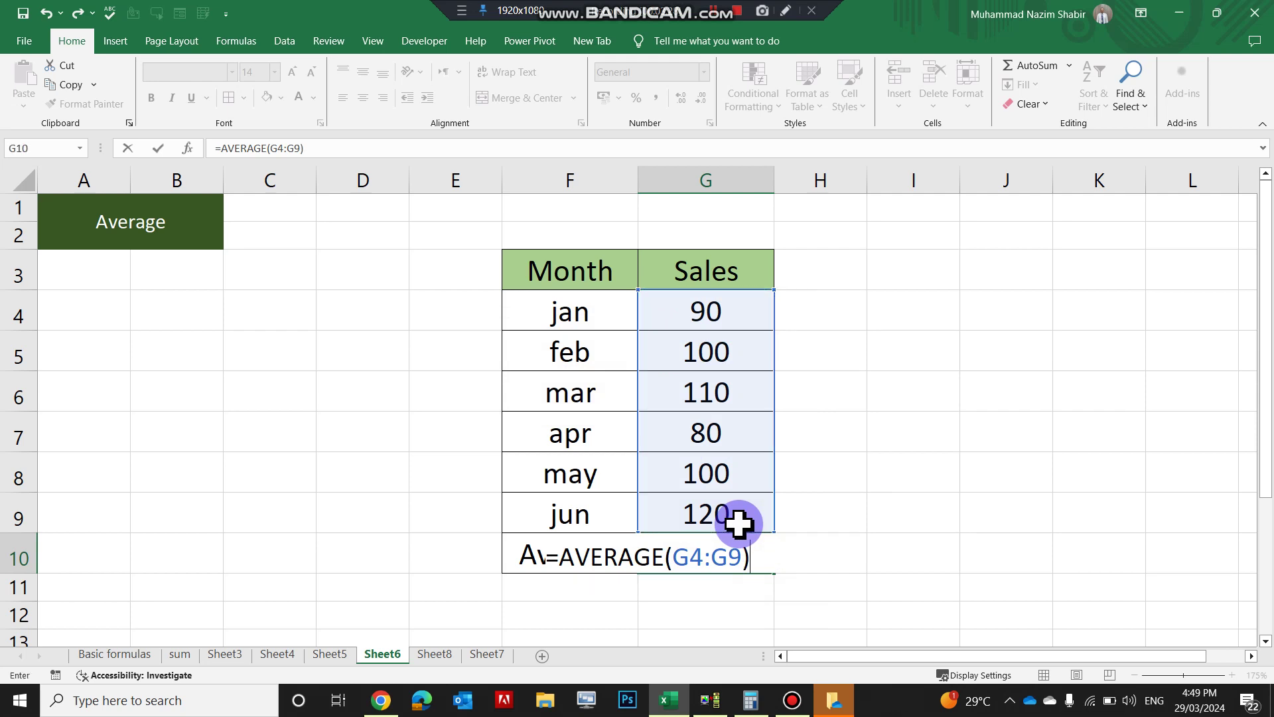
key("Return")
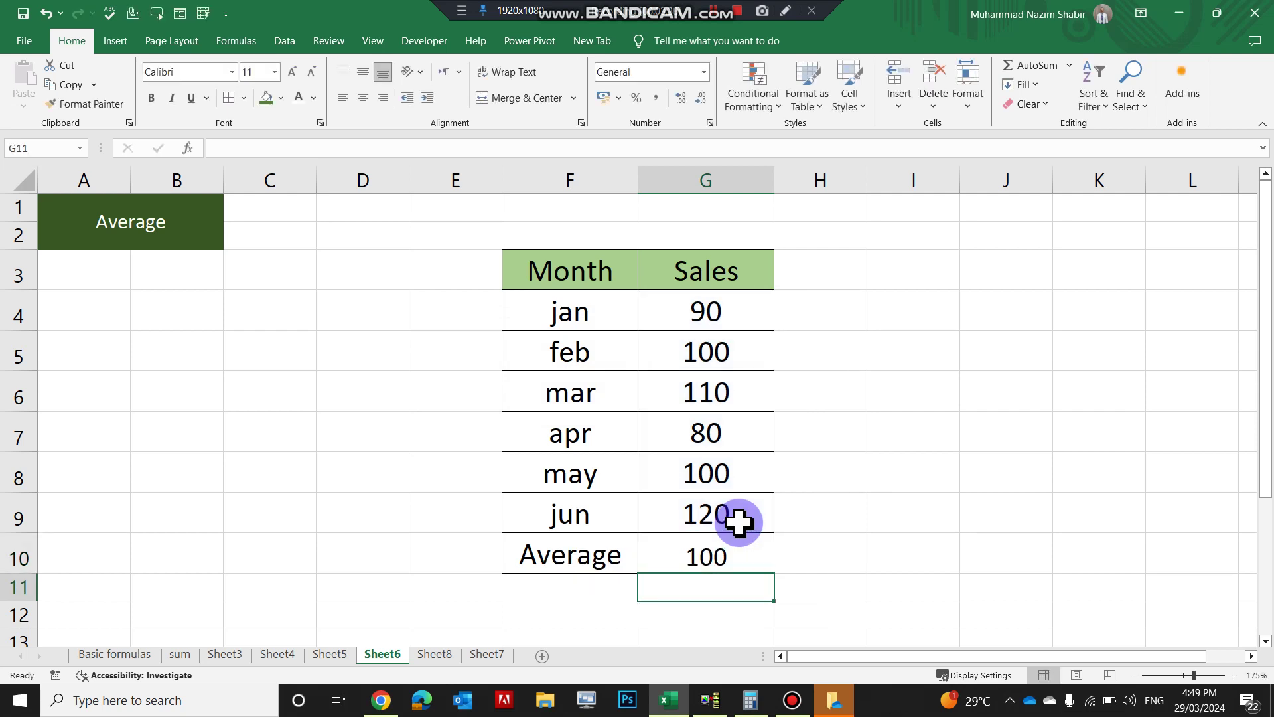
Open Sheet8 and total the expense amounts in G11 with a SUM of G7:G10
key("ctrl+Page_Down")
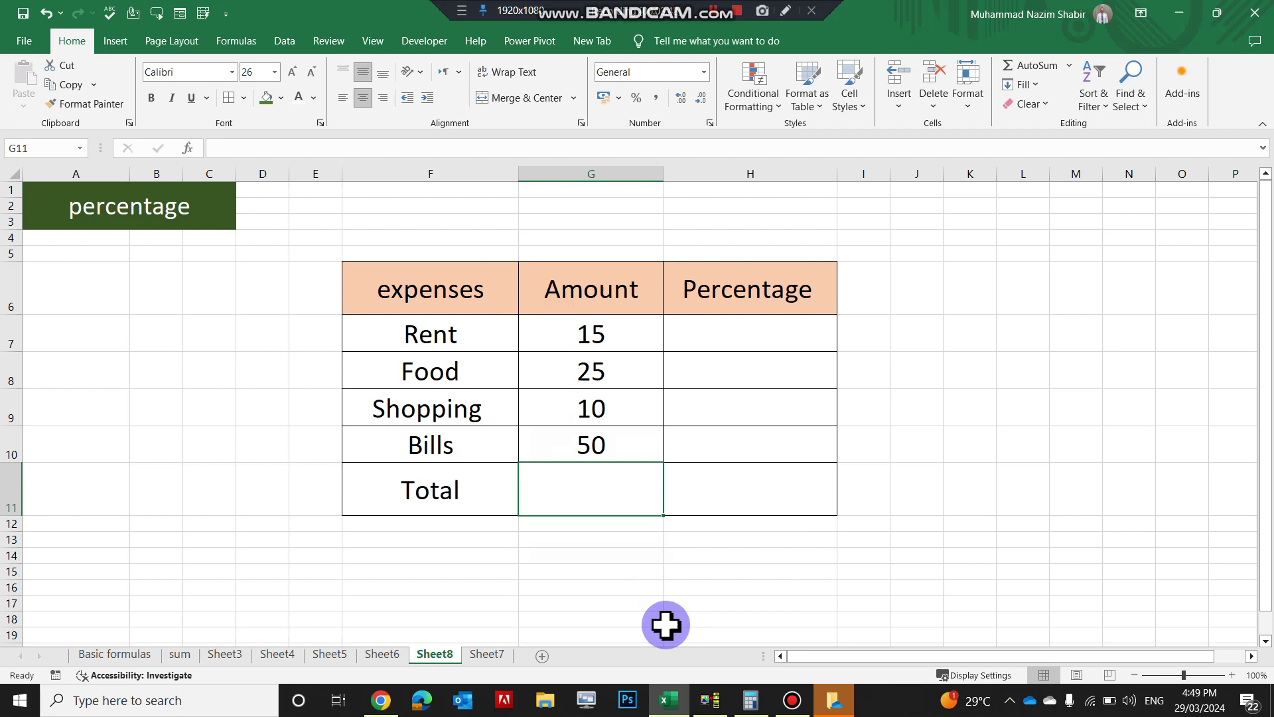
type("sum,")
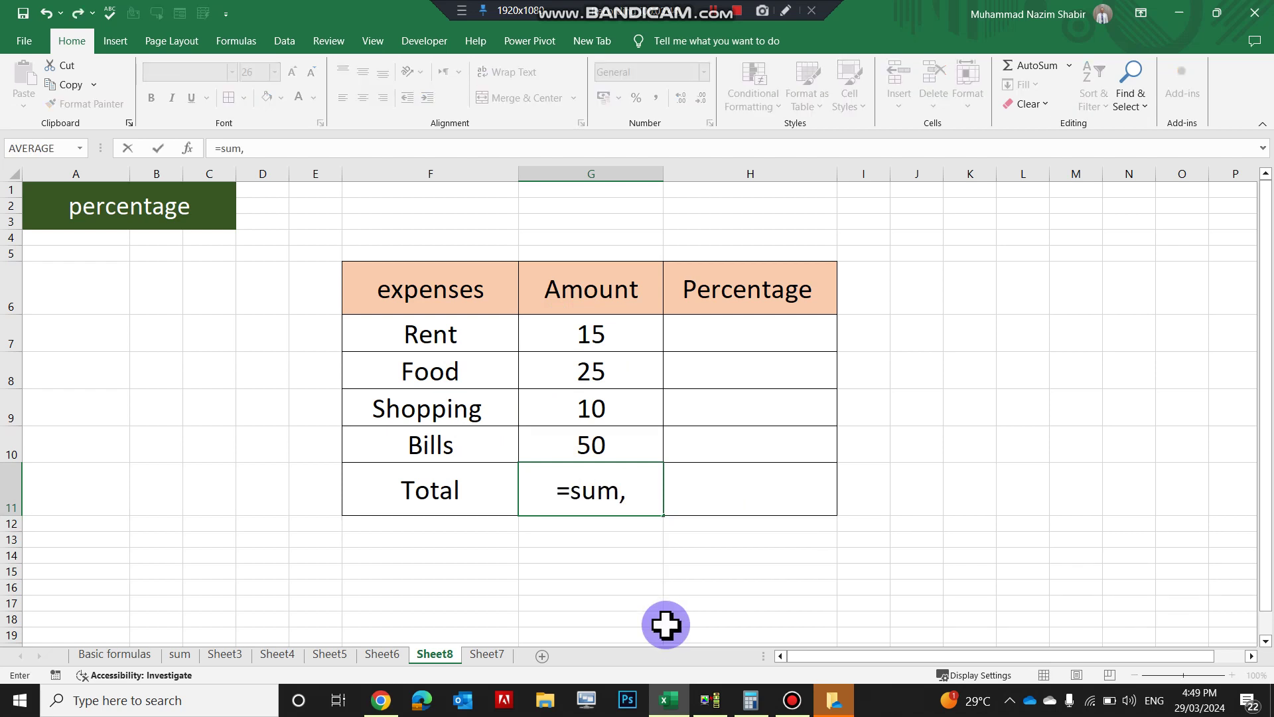
key("BackSpace")
key("Tab")
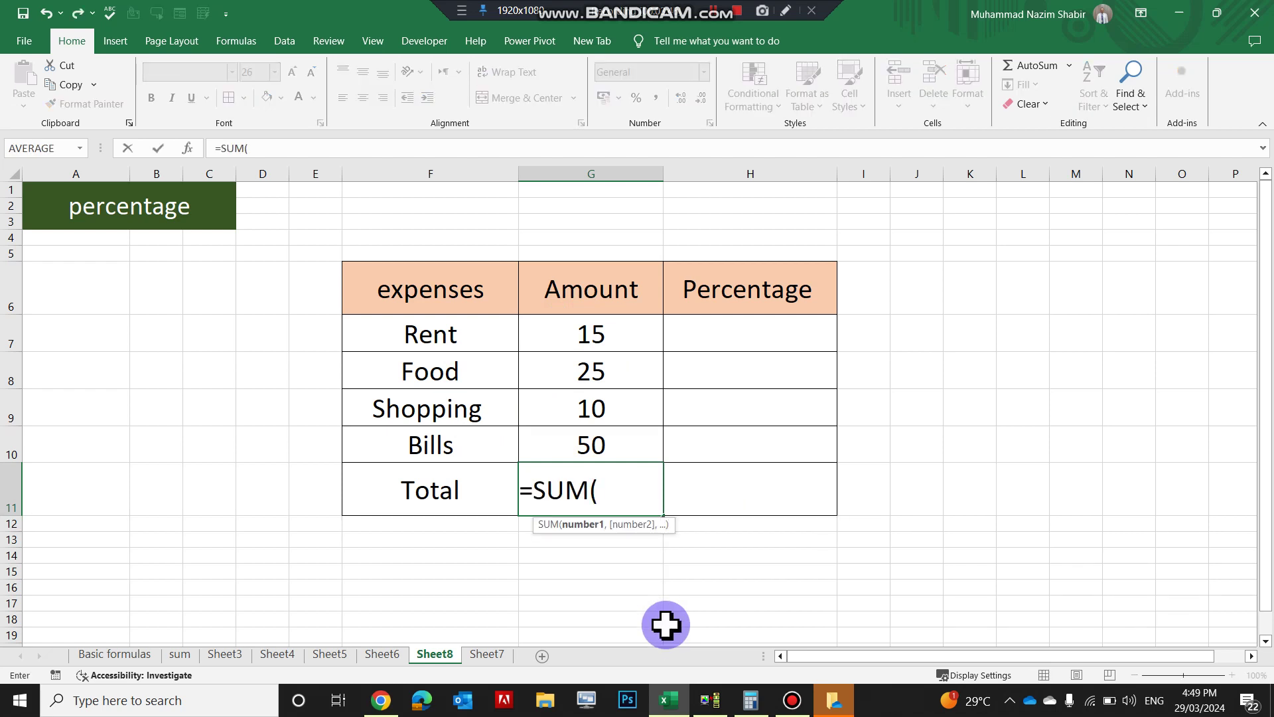
key("Up")
key("shift+Up")
key("shift+Up")
key("shift+Up")
key("Return")
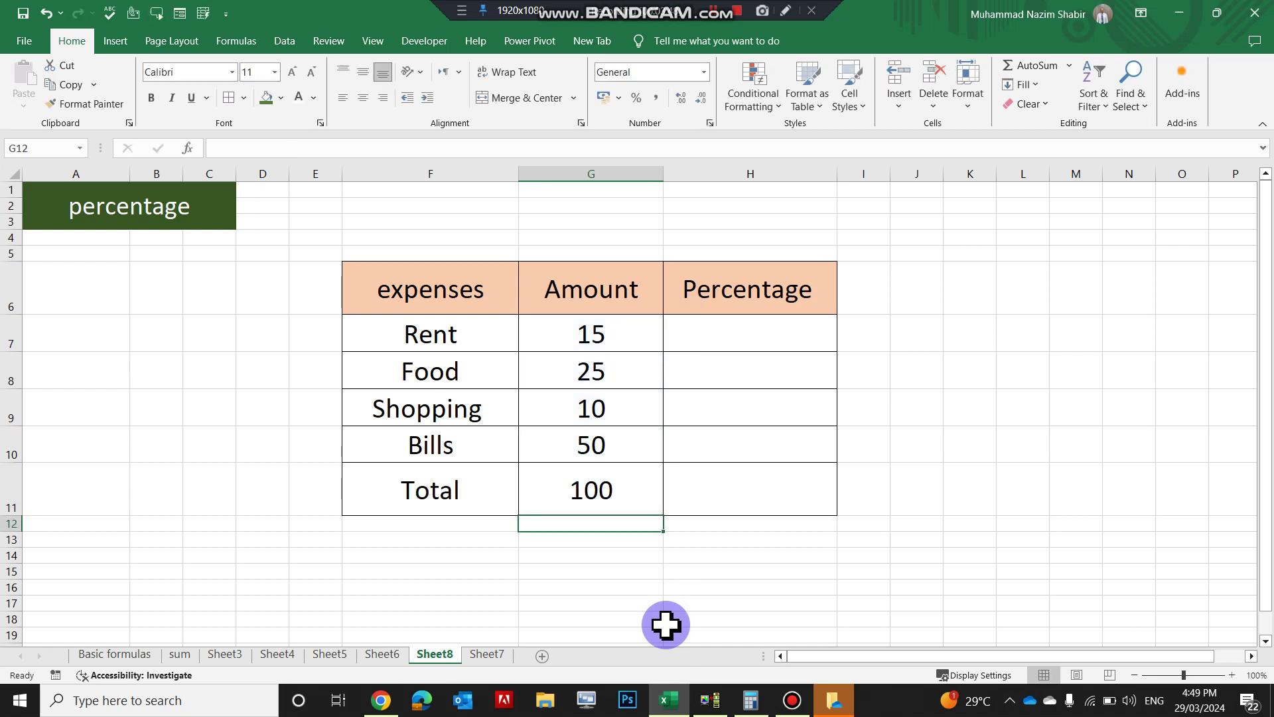
Calculate the Rent percentage in H7 with =G7/100 and fill the formula down to H10
left_click(612, 491)
left_click(774, 326)
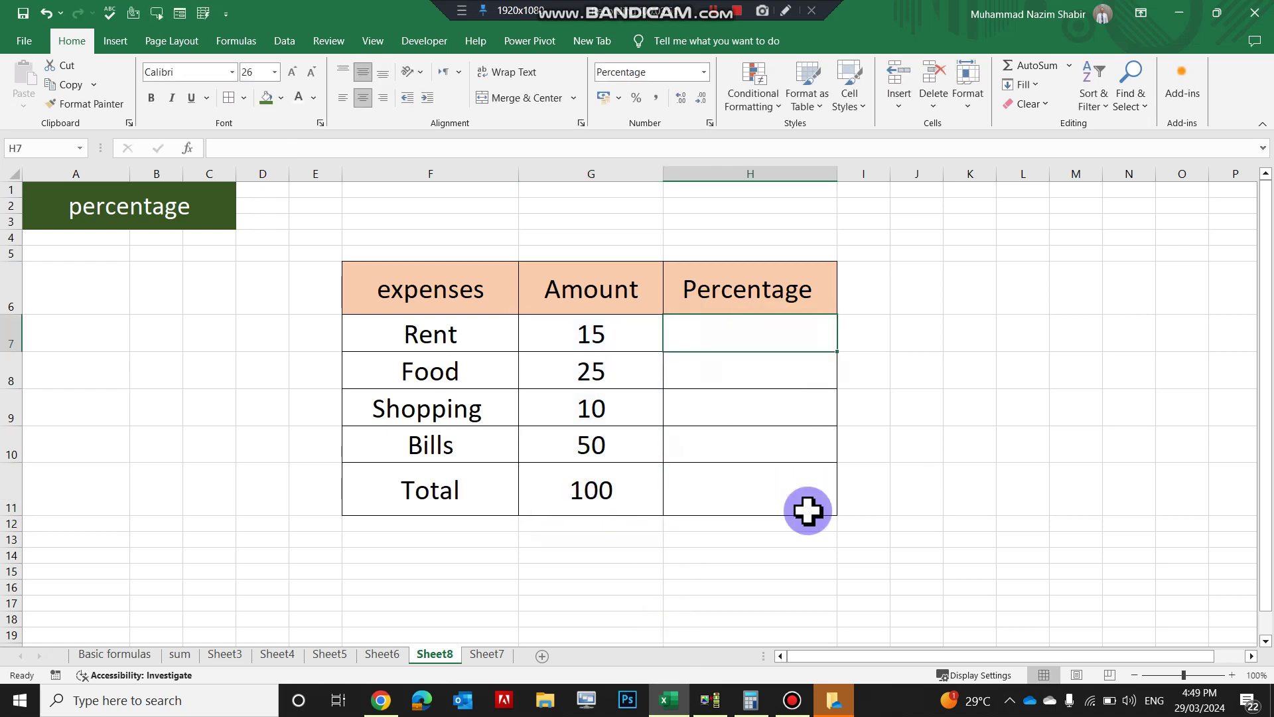
type("=")
key("Left")
key("Left")
key("Right")
key("Right")
key("Left")
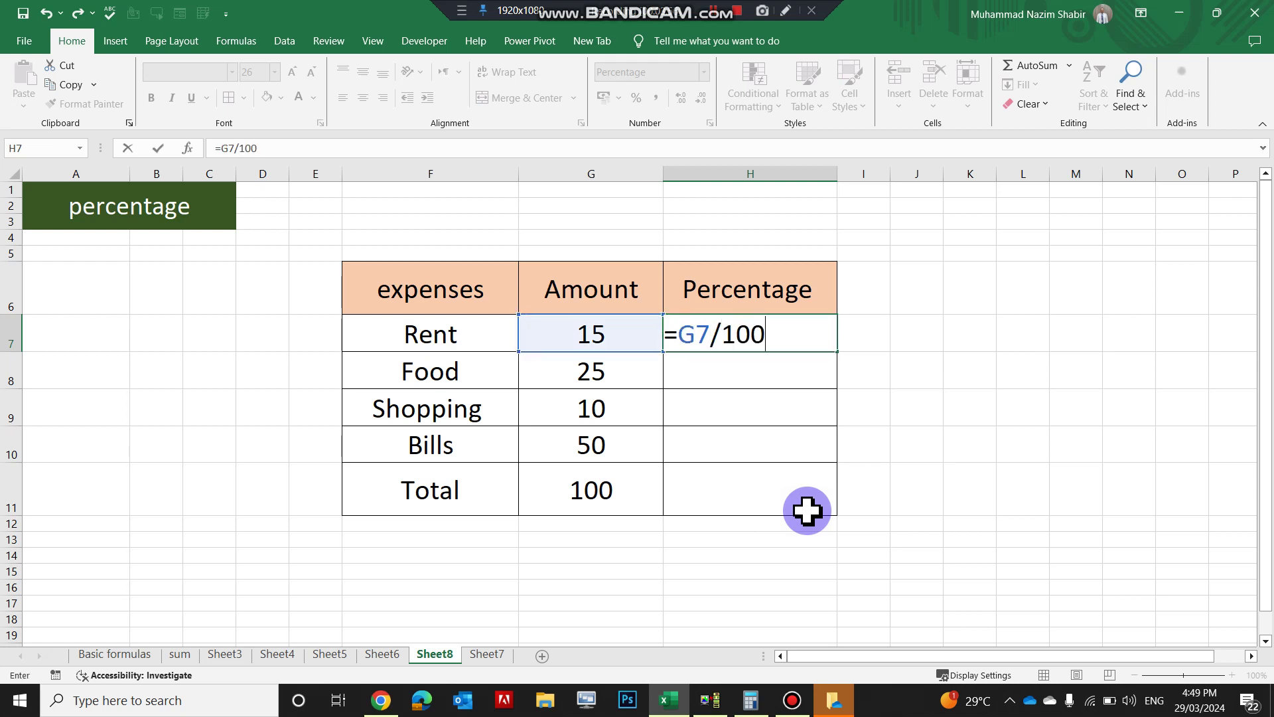
type("/100")
key("Return")
left_click(819, 342)
left_click_drag(836, 352, 849, 460)
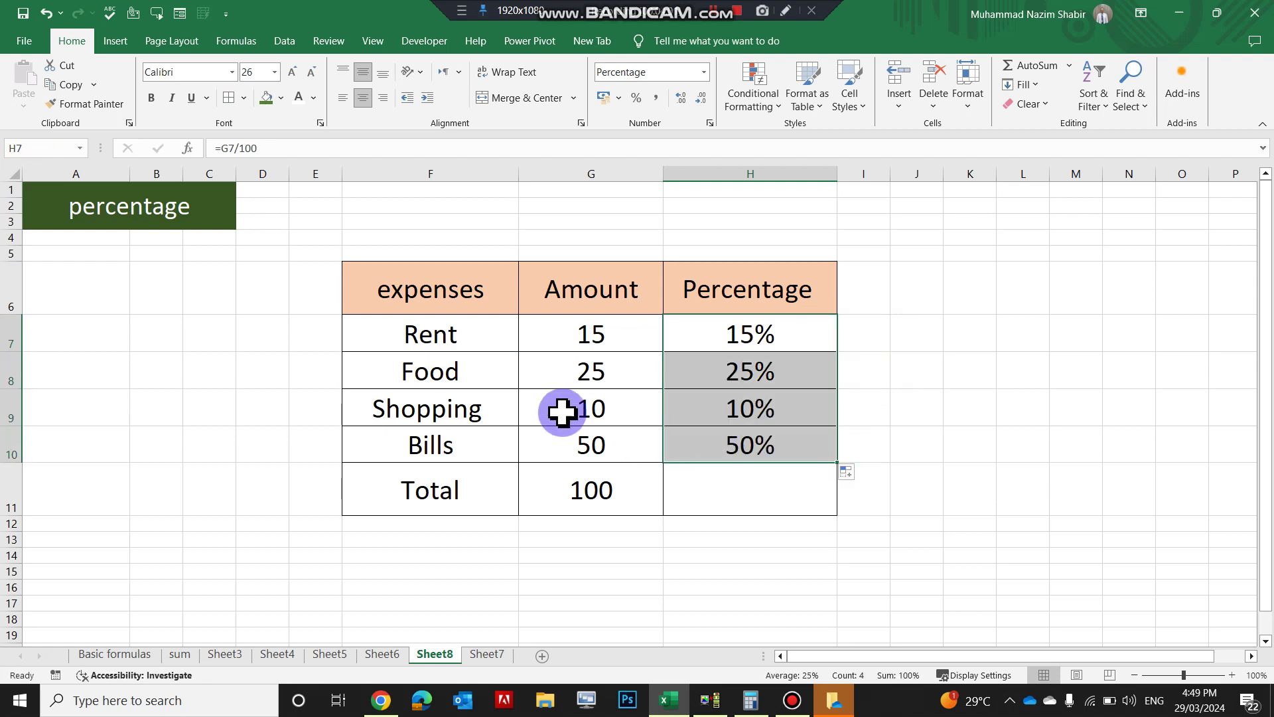
Review the percentage of each expense, from Rent to Bills, and the whole range H7:H10
left_click(455, 341)
left_click(813, 336)
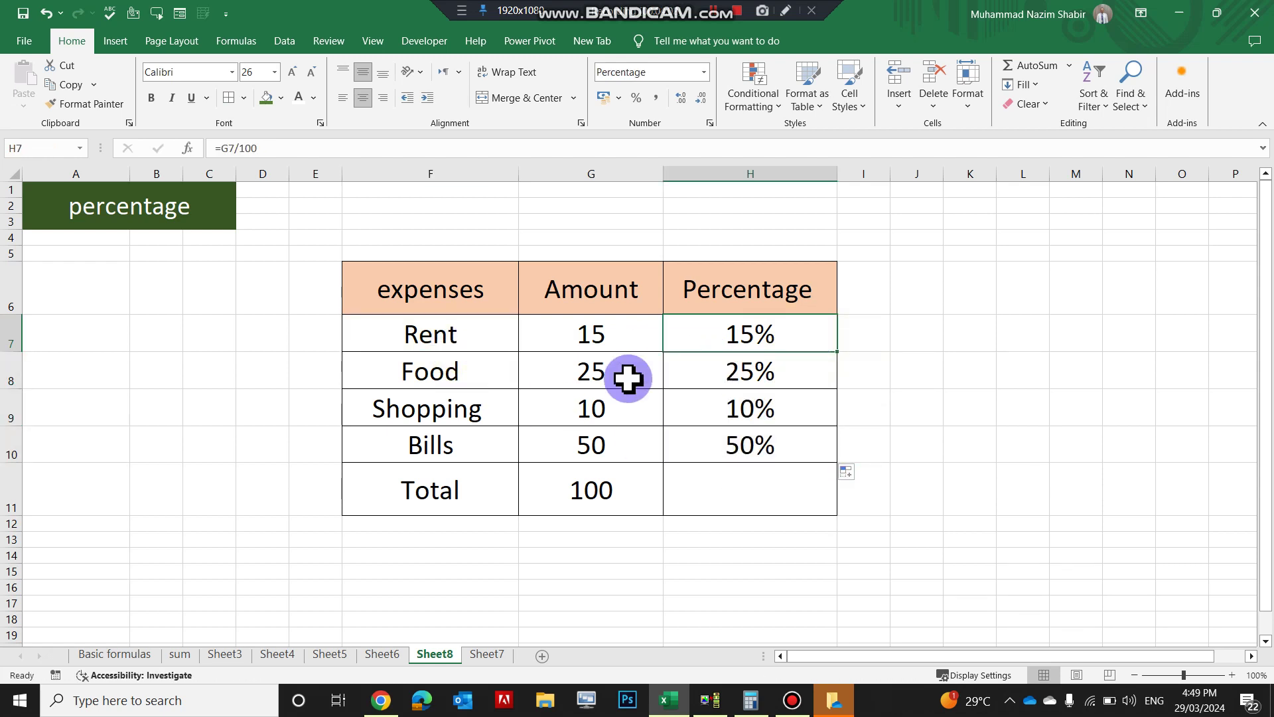
left_click(484, 372)
left_click(777, 365)
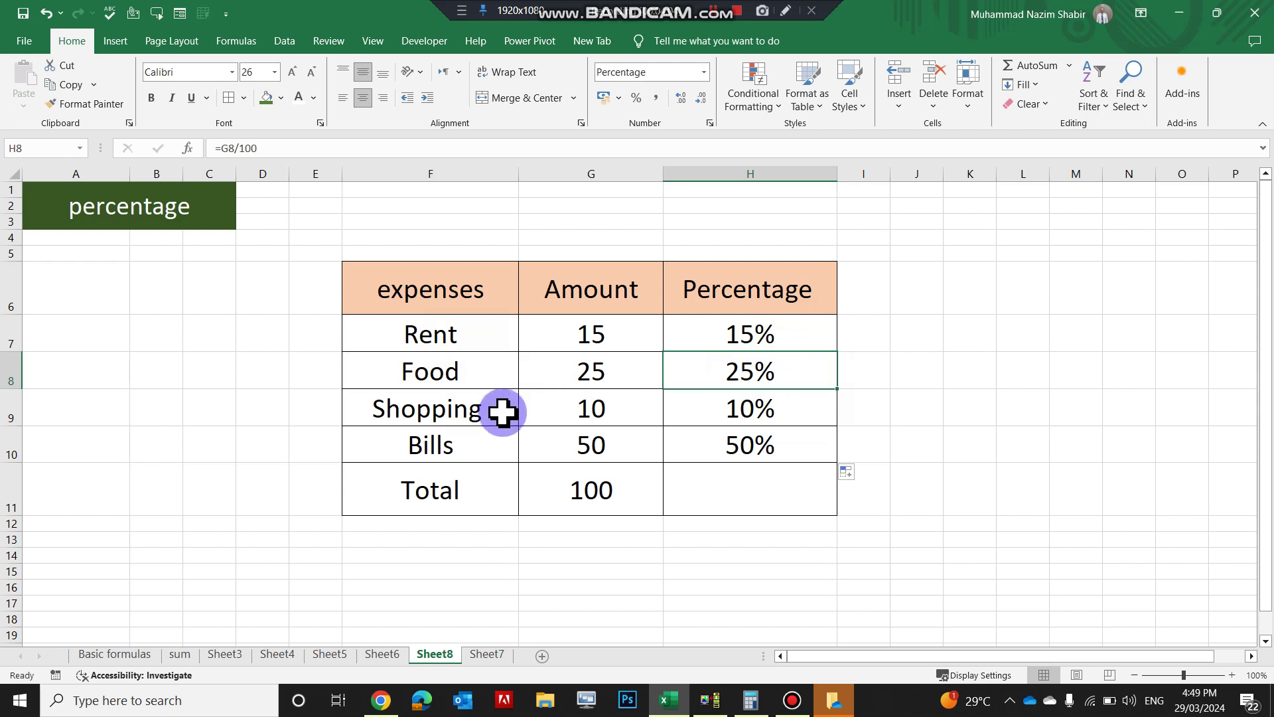
left_click(502, 412)
left_click(774, 407)
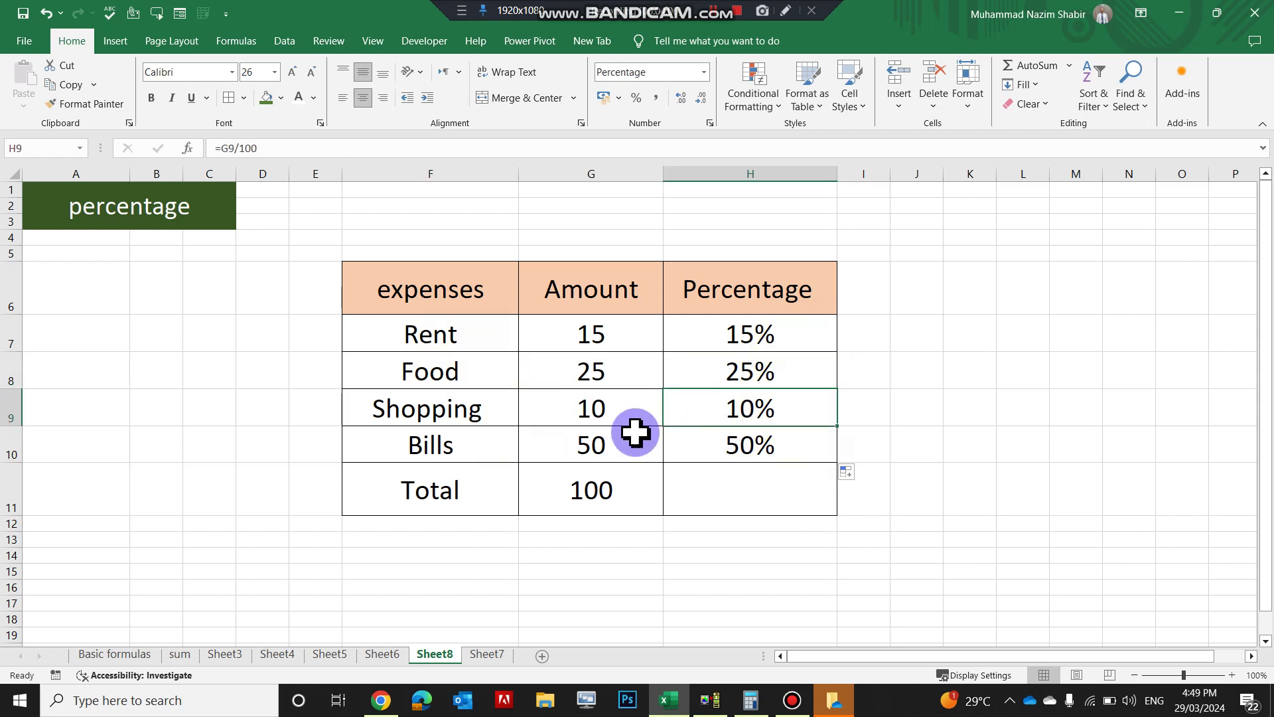
left_click(483, 452)
left_click(775, 439)
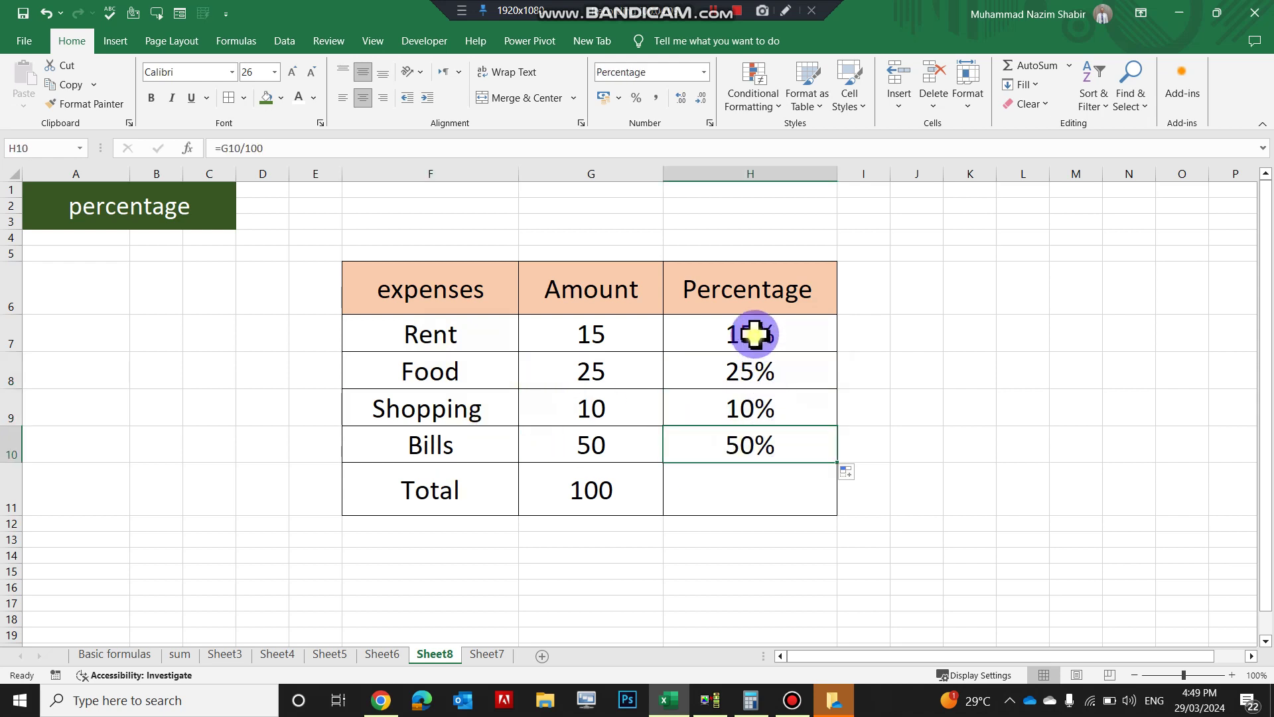
left_click_drag(754, 334, 772, 442)
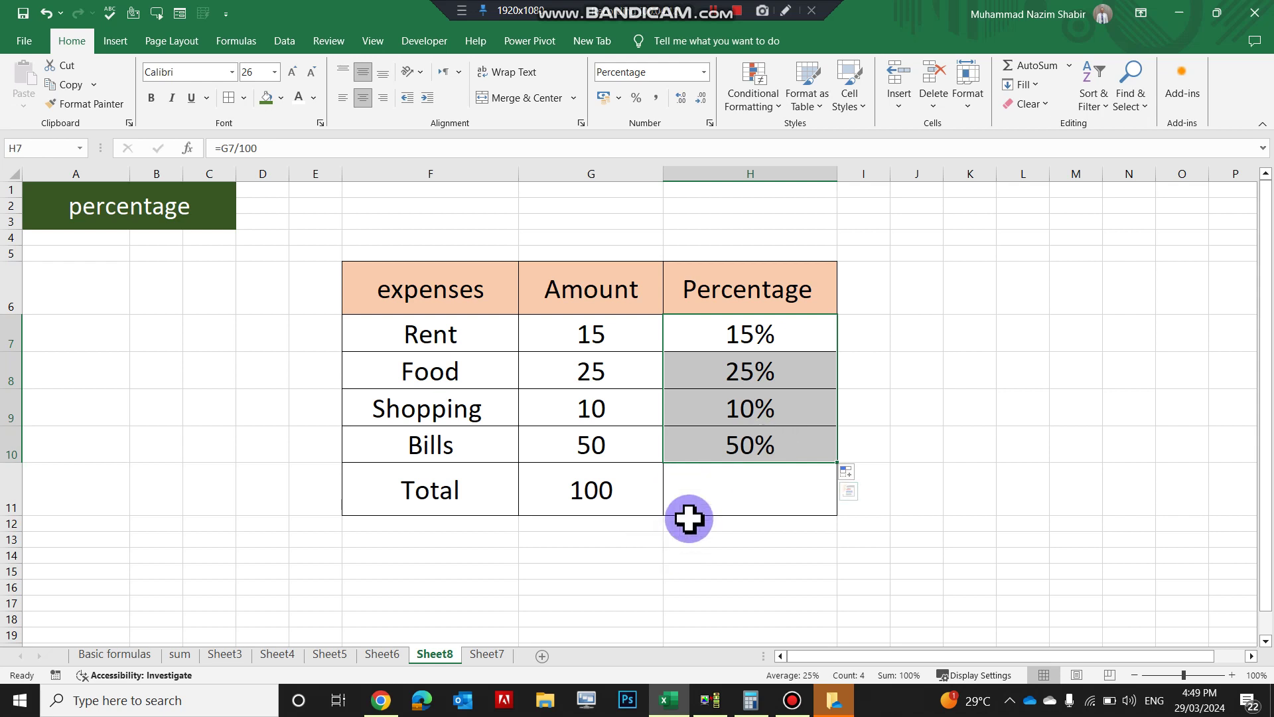
Select the Percentage cell of the Total row, H11
left_click(711, 495)
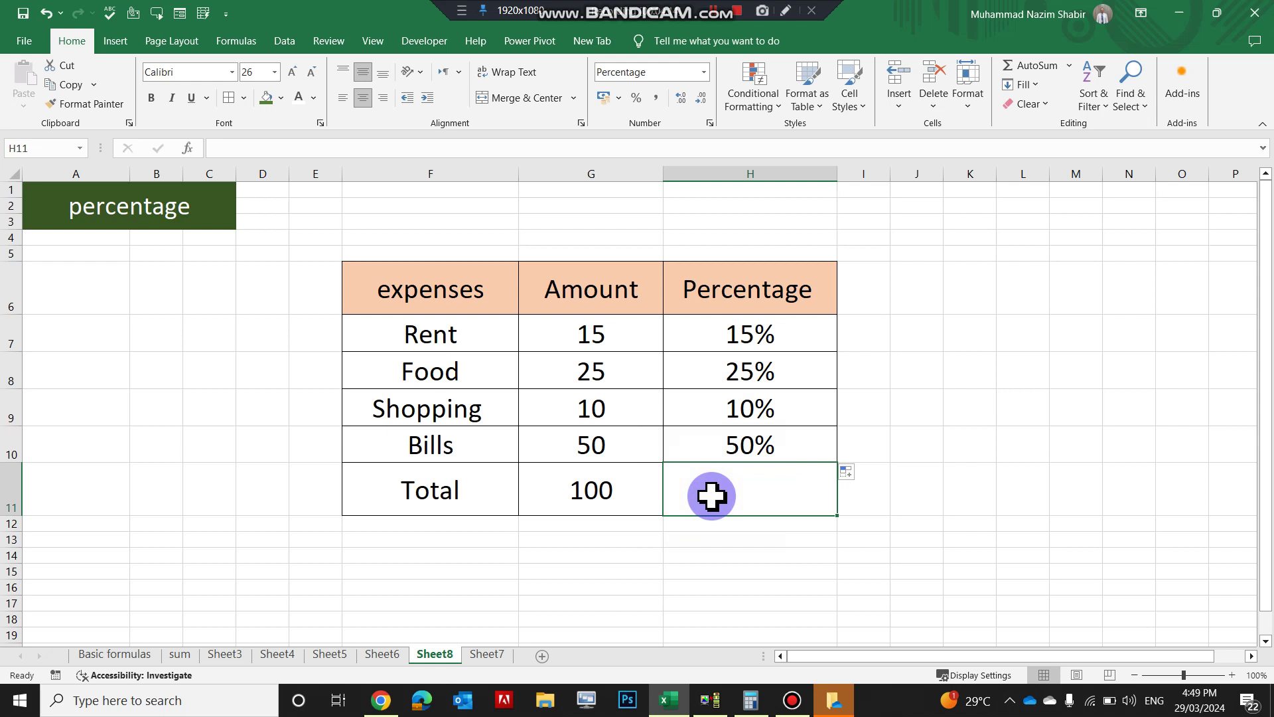